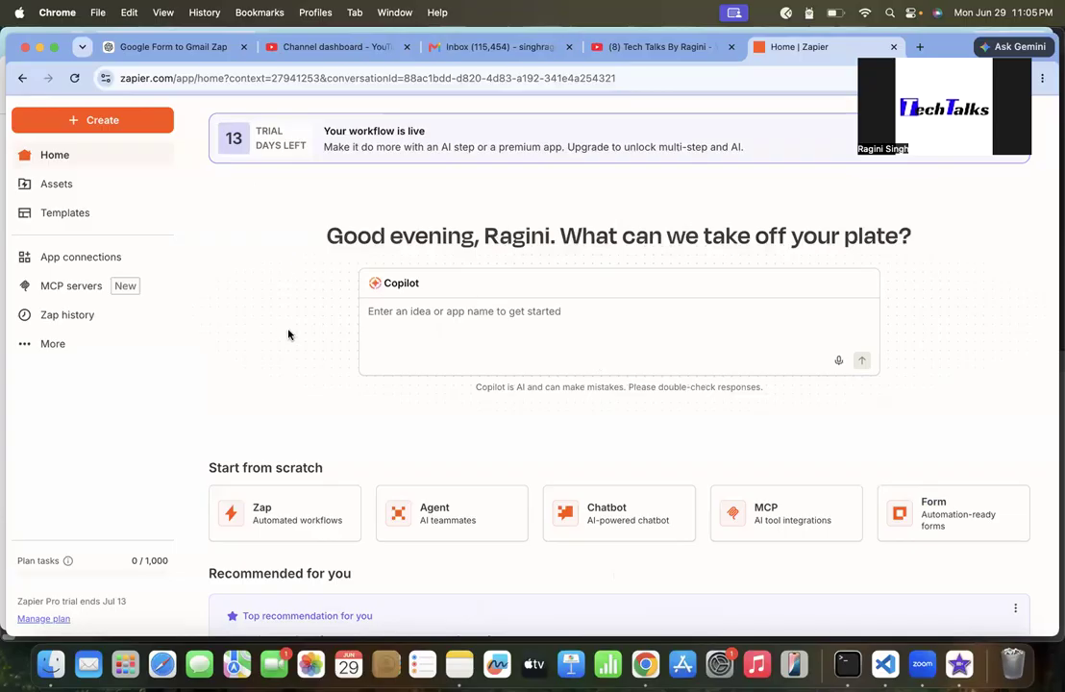
Scroll through the home page to review the recommended automation templates
{"action": "scroll", "coordinate": [288, 335], "scroll_direction": "up", "scroll_amount": 2}
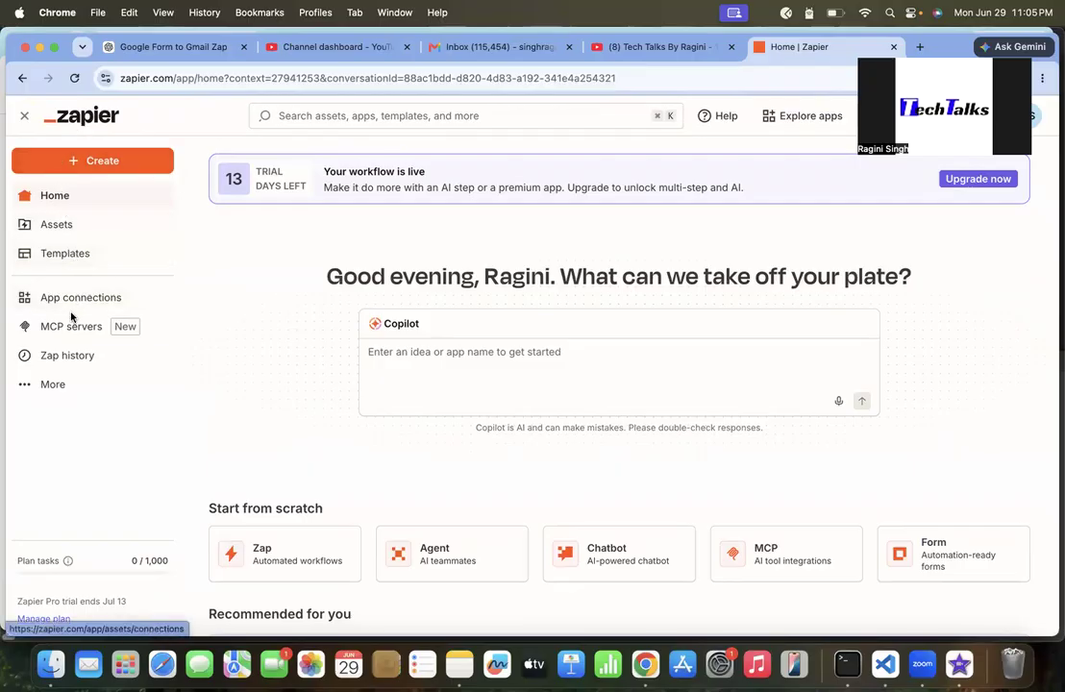
{"action": "scroll", "coordinate": [226, 392], "scroll_direction": "down", "scroll_amount": 2}
{"action": "scroll", "coordinate": [226, 392], "scroll_direction": "down", "scroll_amount": 3}
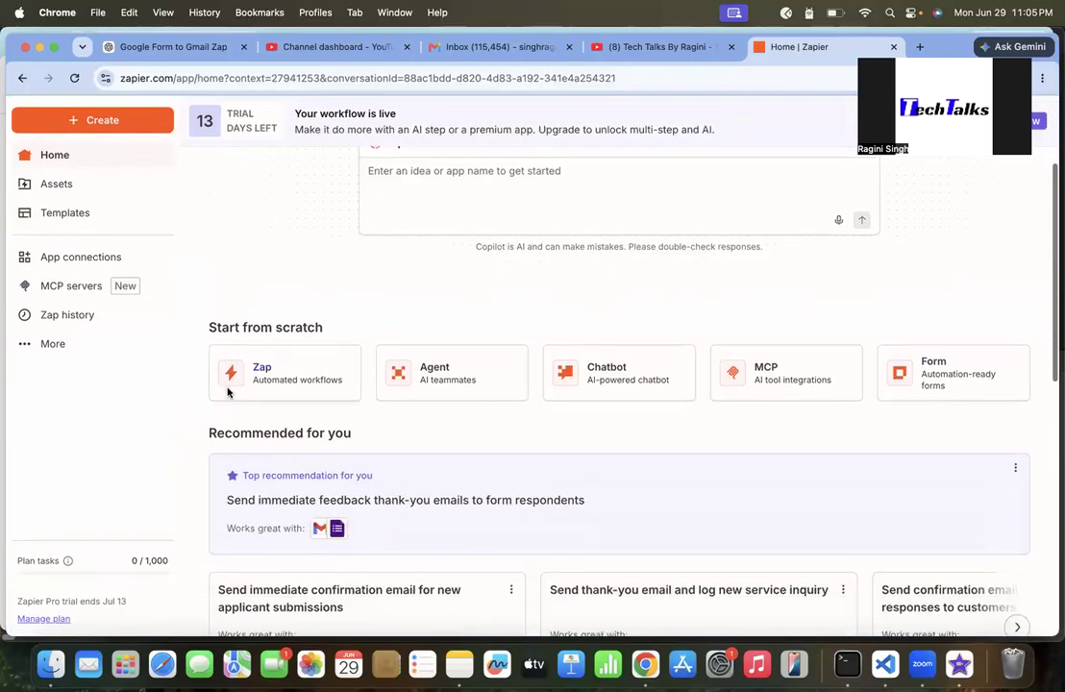
{"action": "scroll", "coordinate": [358, 453], "scroll_direction": "down", "scroll_amount": 6}
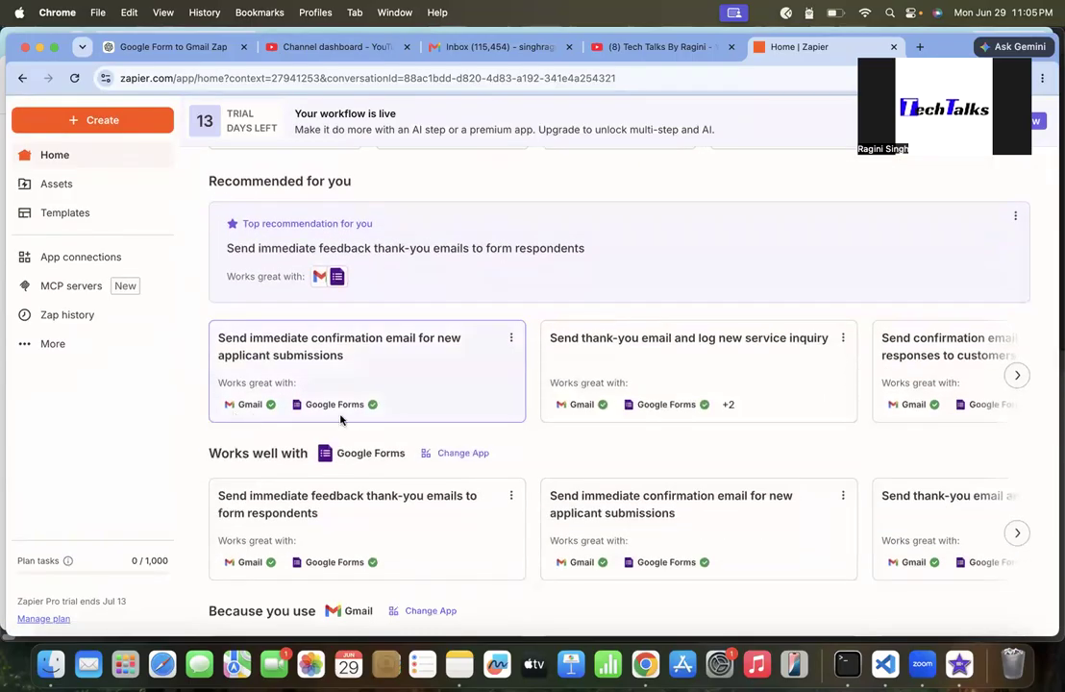
{"action": "scroll", "coordinate": [354, 419], "scroll_direction": "down", "scroll_amount": 1}
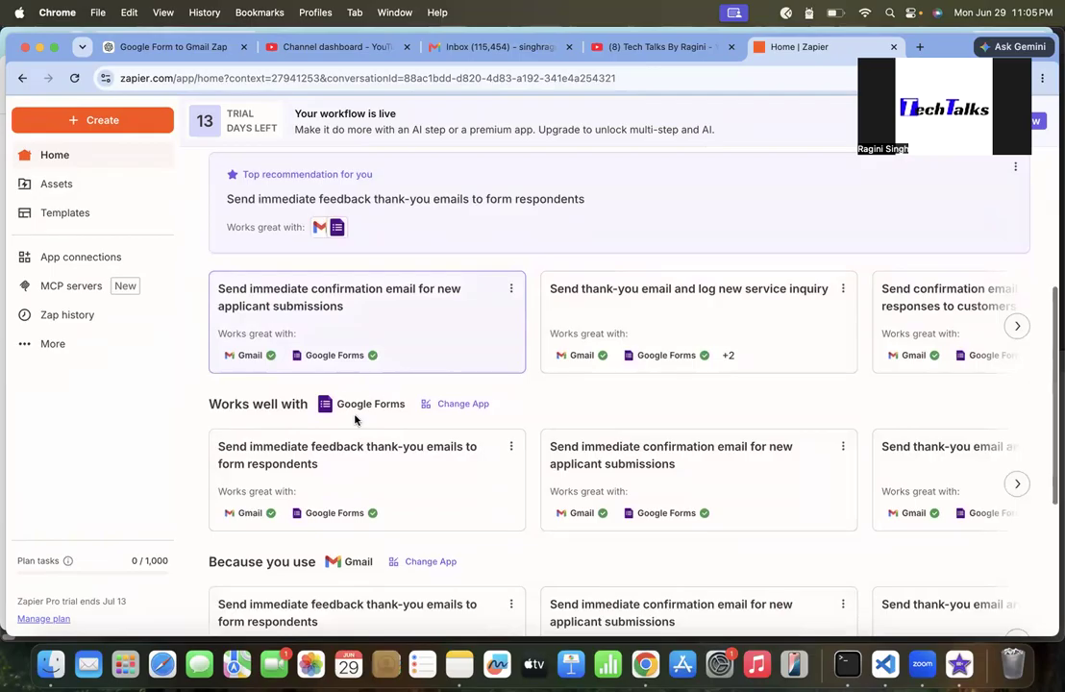
Page through the recommendation carousel and preview the 'Send consistent, personalized replies to inbound emails fast' template, then close it
{"action": "left_click", "coordinate": [1017, 325]}
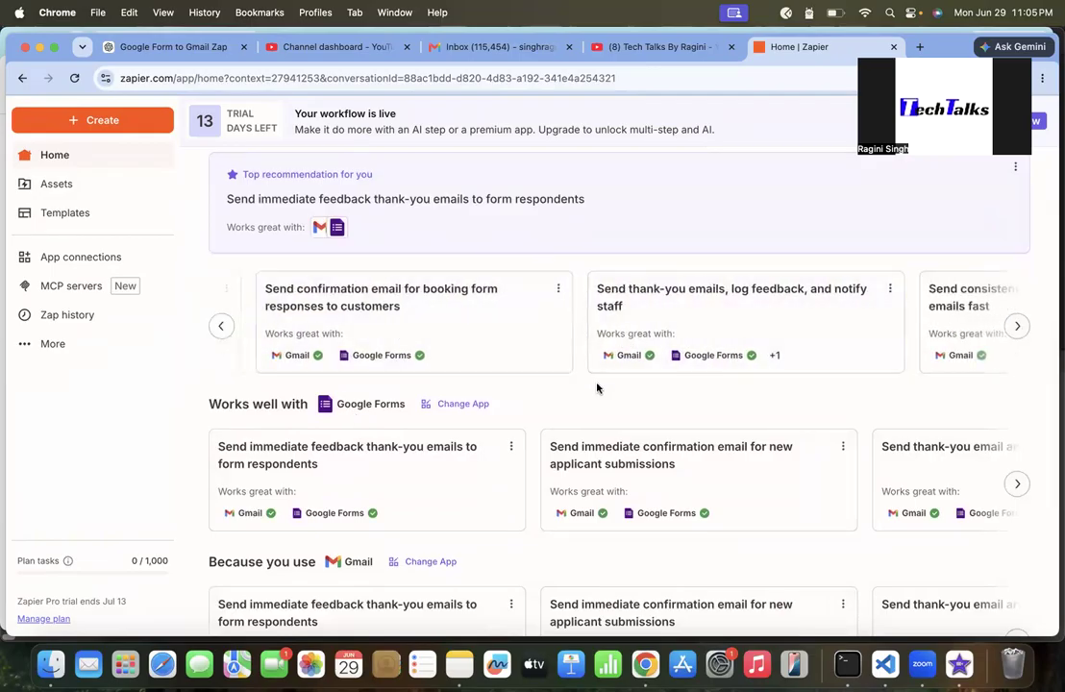
{"action": "scroll", "coordinate": [597, 384], "scroll_direction": "down", "scroll_amount": 1}
{"action": "scroll", "coordinate": [923, 311], "scroll_direction": "right", "scroll_amount": 3}
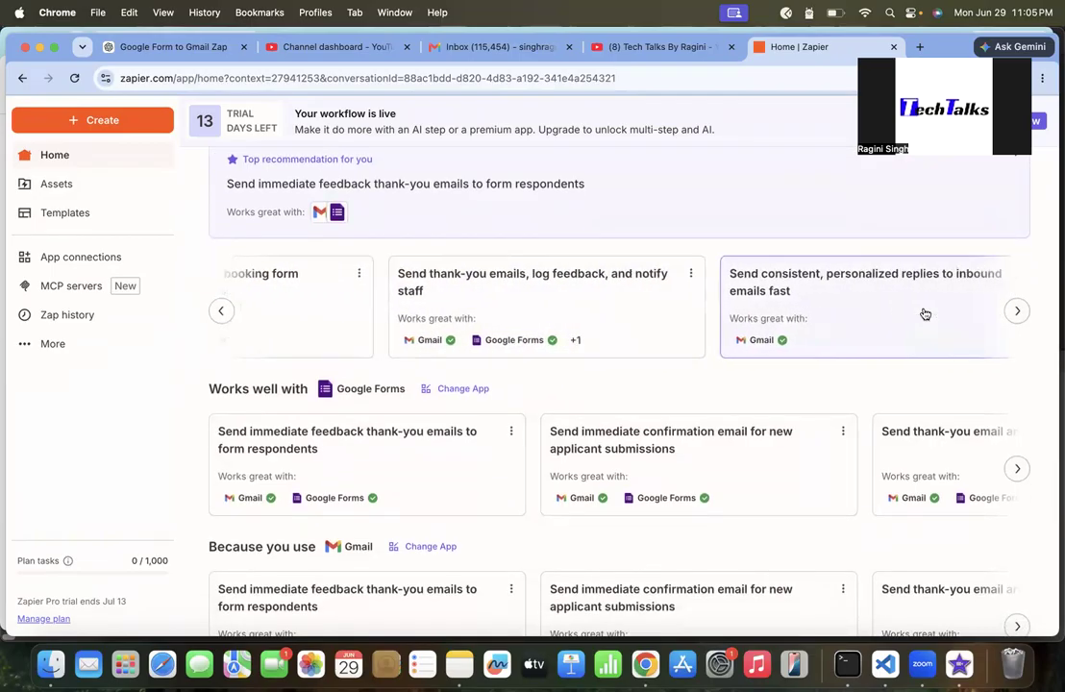
{"action": "left_click", "coordinate": [822, 297]}
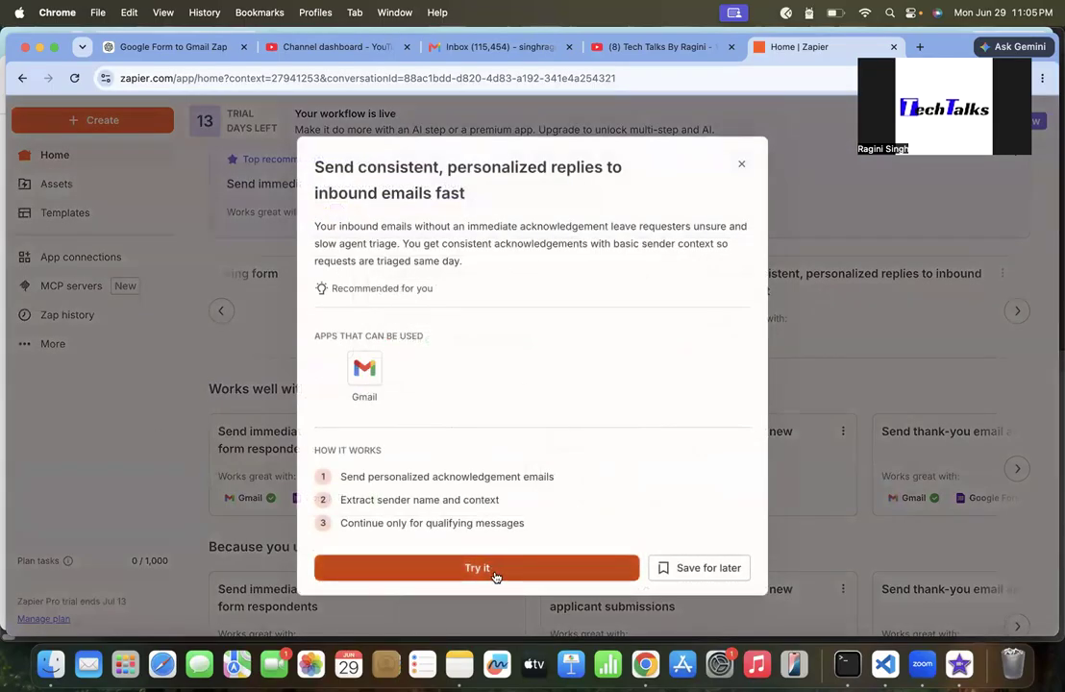
{"action": "left_click", "coordinate": [741, 165]}
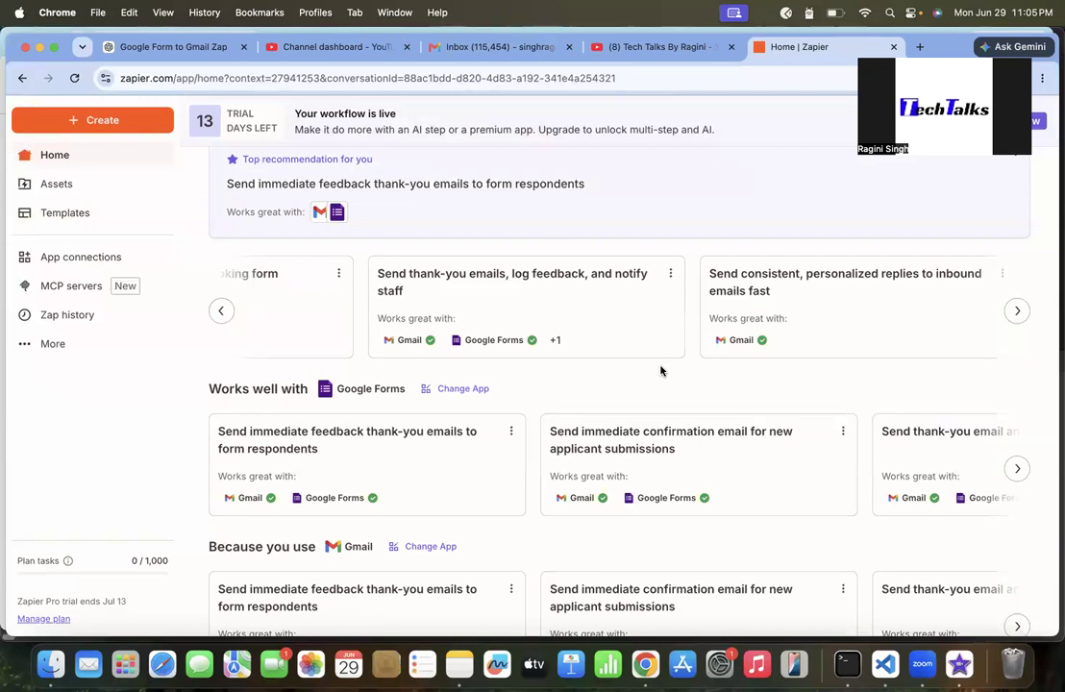
Page through the insights card at the bottom of the home page and open the 'Get started with Zapier' guide
{"action": "scroll", "coordinate": [622, 370], "scroll_direction": "down", "scroll_amount": 2}
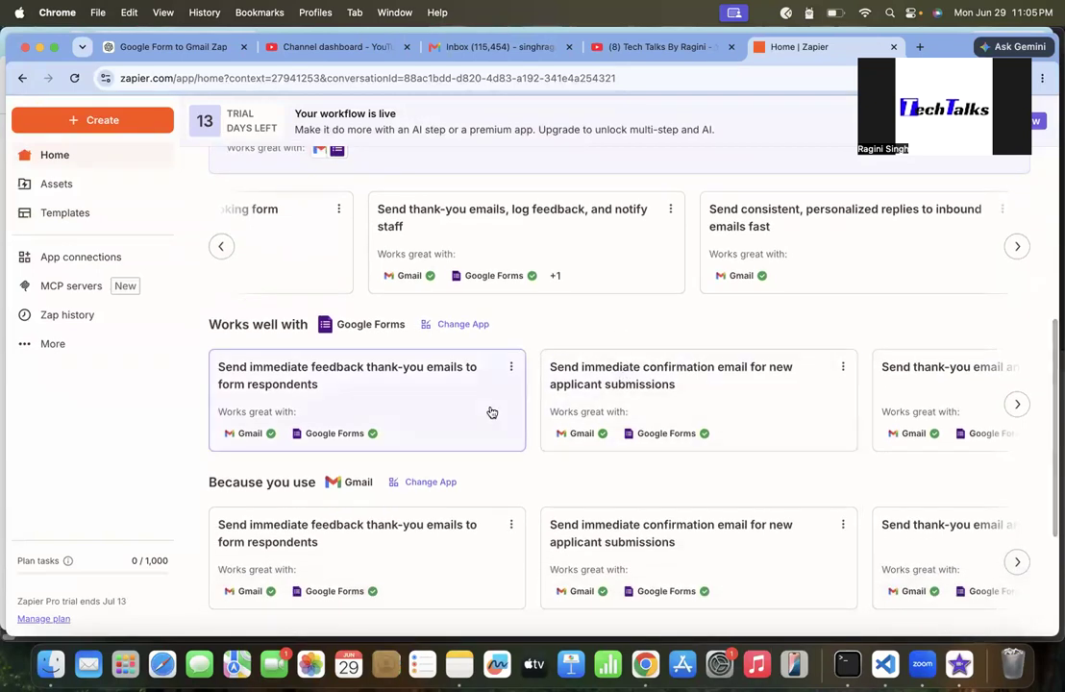
{"action": "scroll", "coordinate": [492, 412], "scroll_direction": "down", "scroll_amount": 2}
{"action": "scroll", "coordinate": [470, 495], "scroll_direction": "down", "scroll_amount": 2}
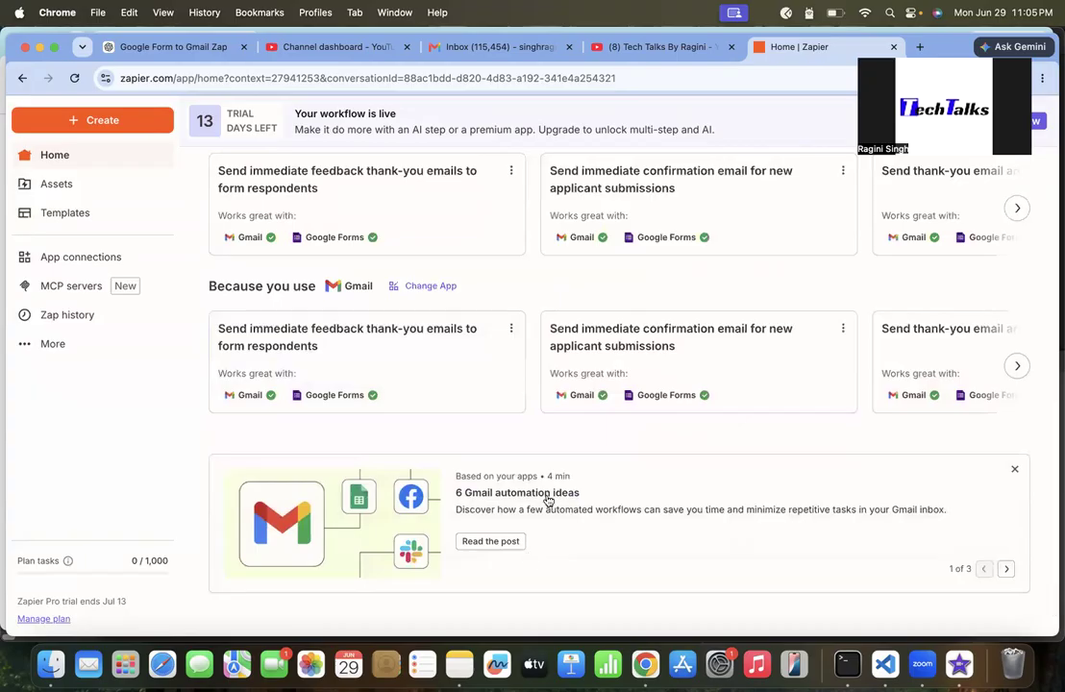
{"action": "scroll", "coordinate": [598, 543], "scroll_direction": "down", "scroll_amount": 1}
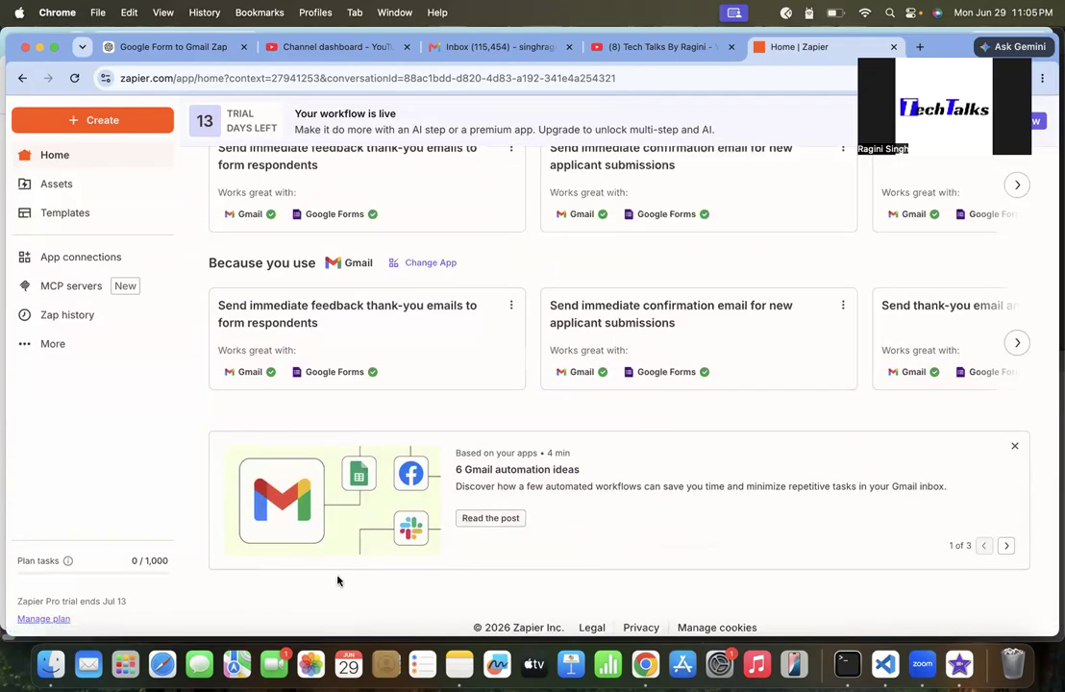
{"action": "left_click", "coordinate": [1006, 546]}
{"action": "left_click", "coordinate": [1007, 547]}
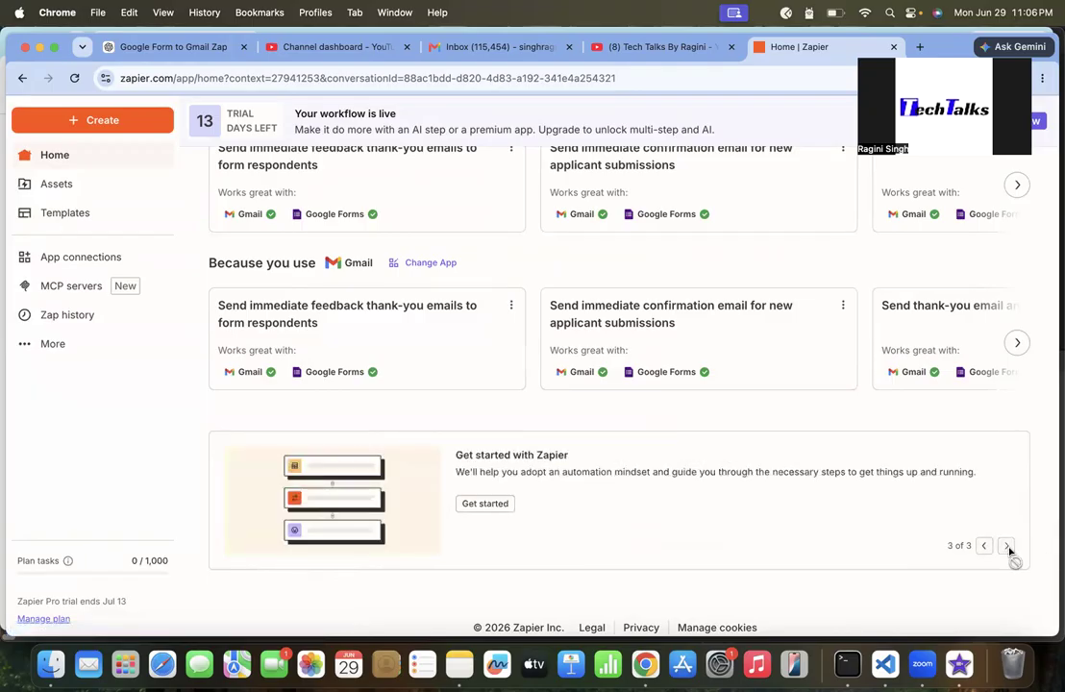
{"action": "left_click", "coordinate": [486, 504]}
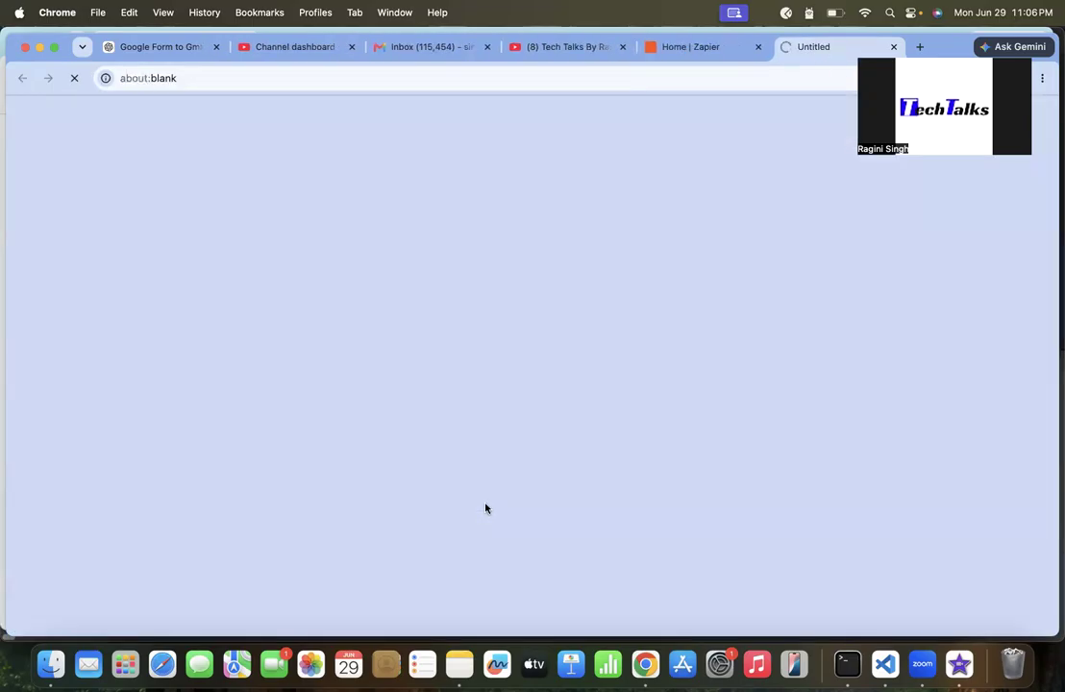
Read the opening of the 'Get started with Zapier' article, then return to the Zapier home tab
{"action": "scroll", "coordinate": [474, 429], "scroll_direction": "down", "scroll_amount": 10}
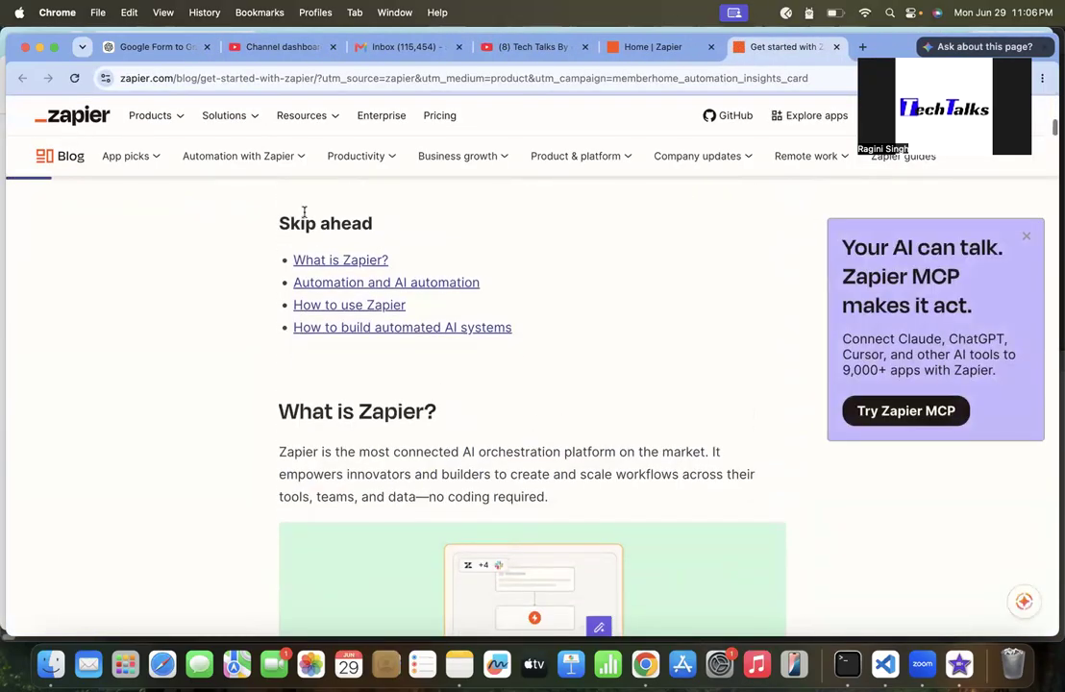
{"action": "scroll", "coordinate": [434, 408], "scroll_direction": "down", "scroll_amount": 2}
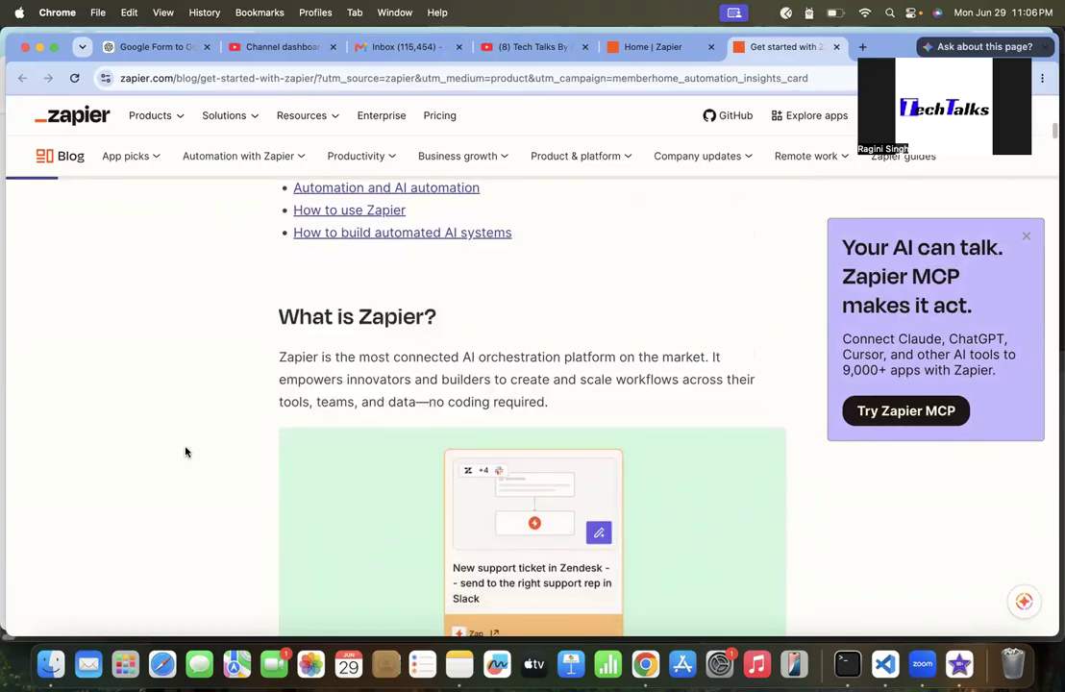
{"action": "scroll", "coordinate": [186, 450], "scroll_direction": "down", "scroll_amount": 4}
{"action": "scroll", "coordinate": [185, 450], "scroll_direction": "down", "scroll_amount": 6}
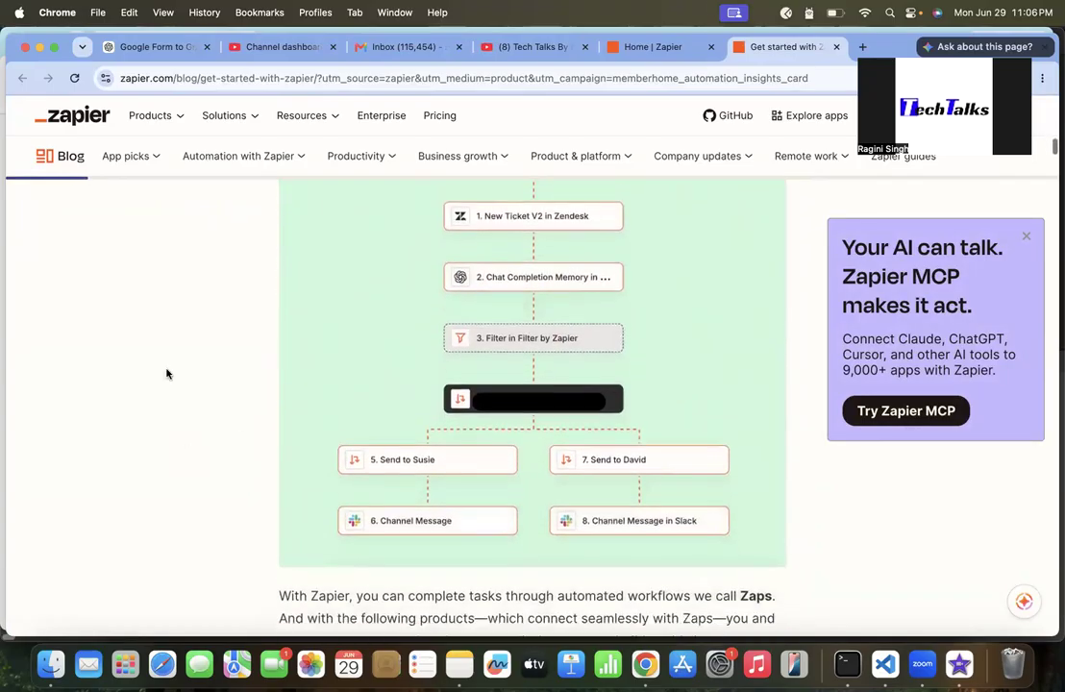
{"action": "left_click", "coordinate": [671, 50]}
Ask Copilot to 'Create a workflow for google form and send thanku notification to gmail'
{"action": "scroll", "coordinate": [584, 511], "scroll_direction": "up", "scroll_amount": 10}
{"action": "scroll", "coordinate": [333, 276], "scroll_direction": "down", "scroll_amount": 1}
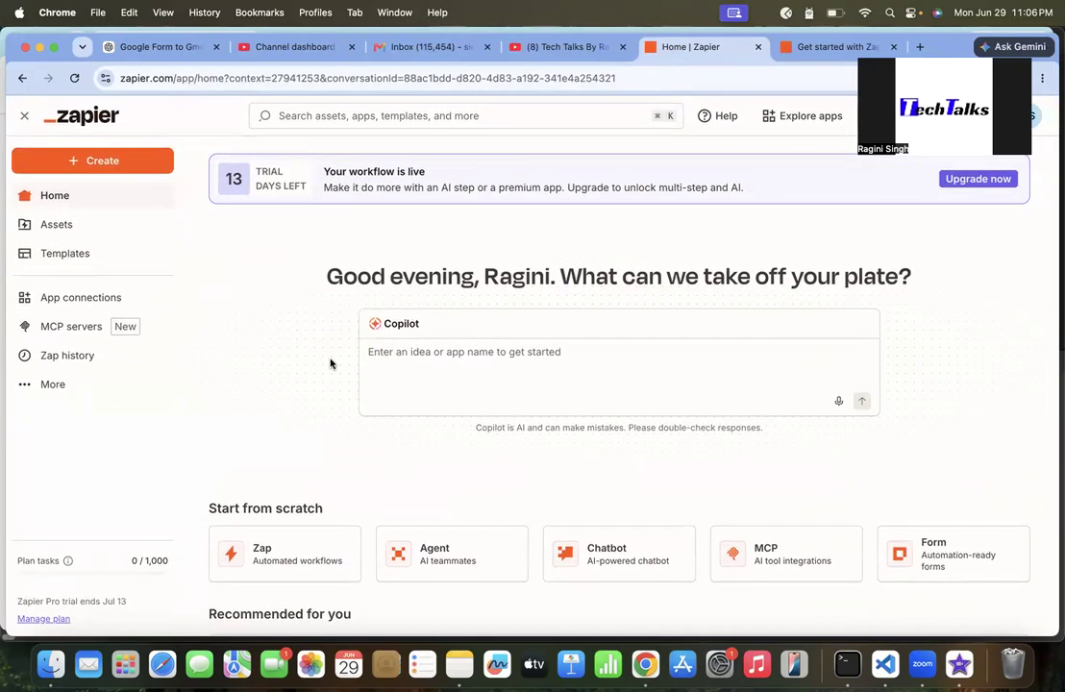
{"action": "left_click", "coordinate": [415, 371]}
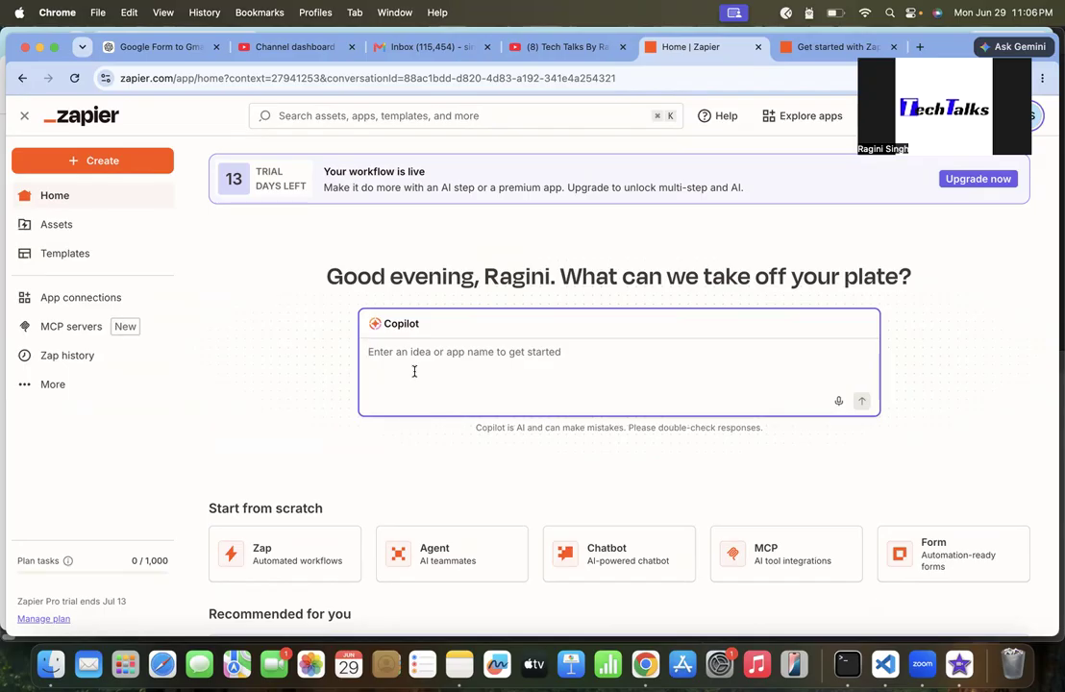
{"action": "type", "text": "Create"}
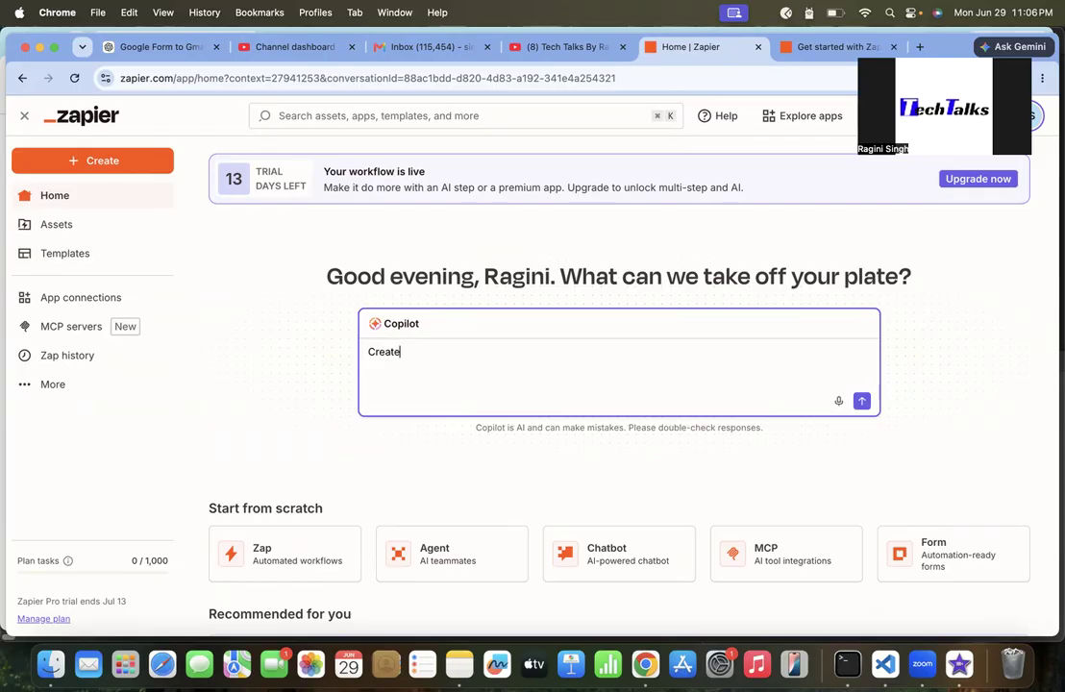
{"action": "type", "text": " a work"}
{"action": "type", "text": "floe"}
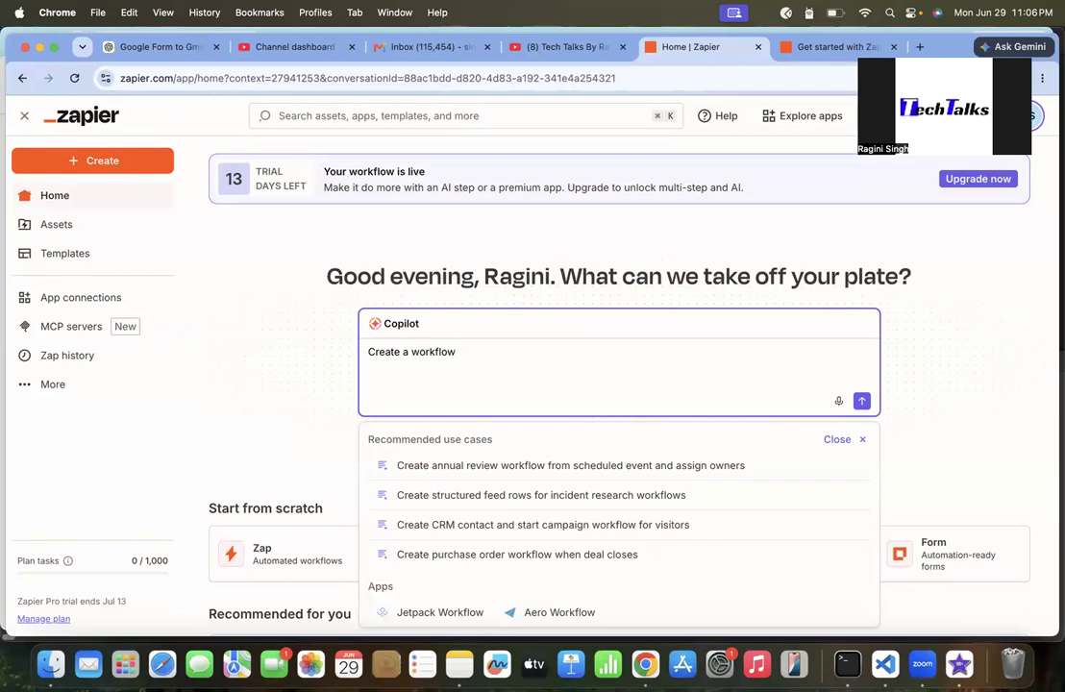
{"action": "type", "text": "or google go"}
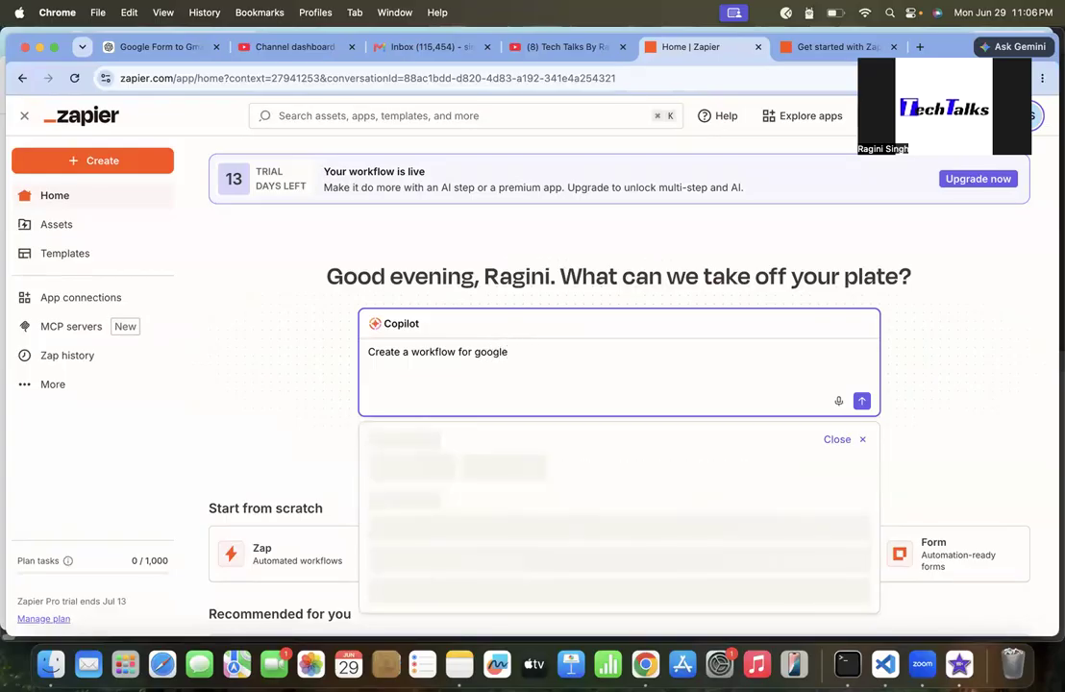
{"action": "key", "text": "BackSpace"}
{"action": "type", "text": "form and "}
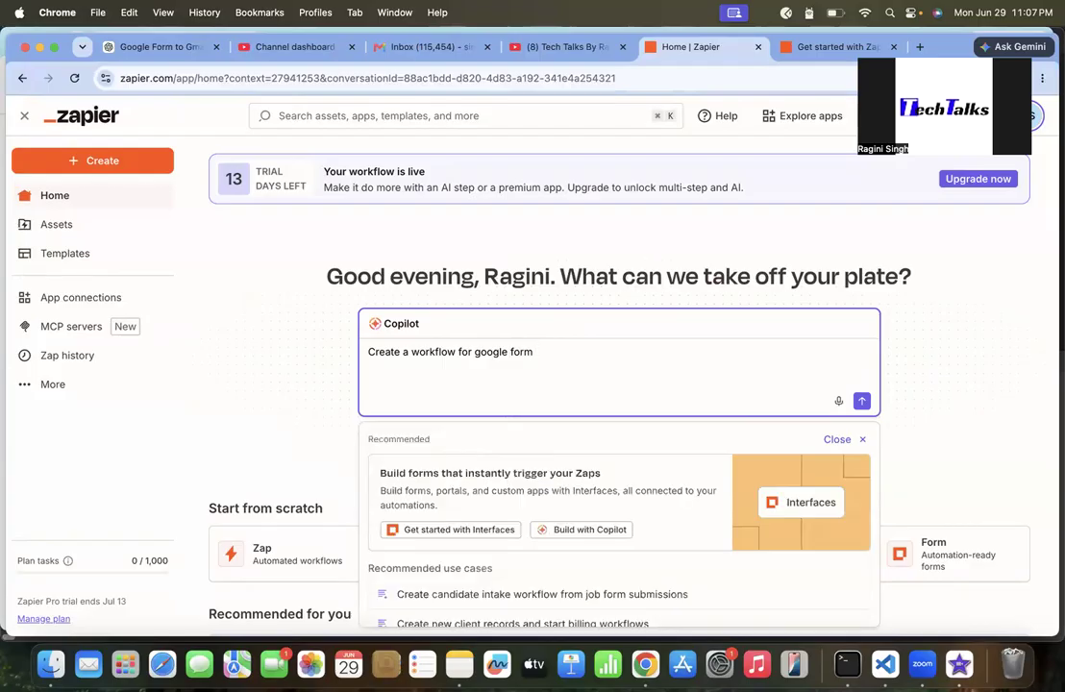
{"action": "type", "text": "d"}
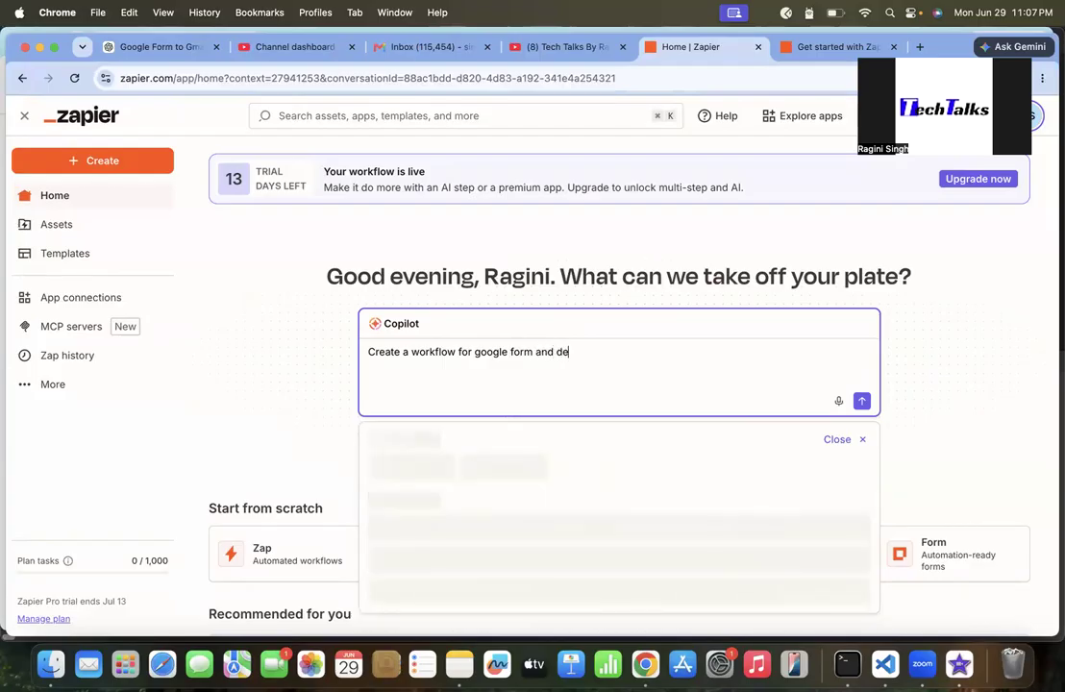
{"action": "key", "text": "BackSpace"}
{"action": "key", "text": "BackSpace"}
{"action": "type", "text": "send notif"}
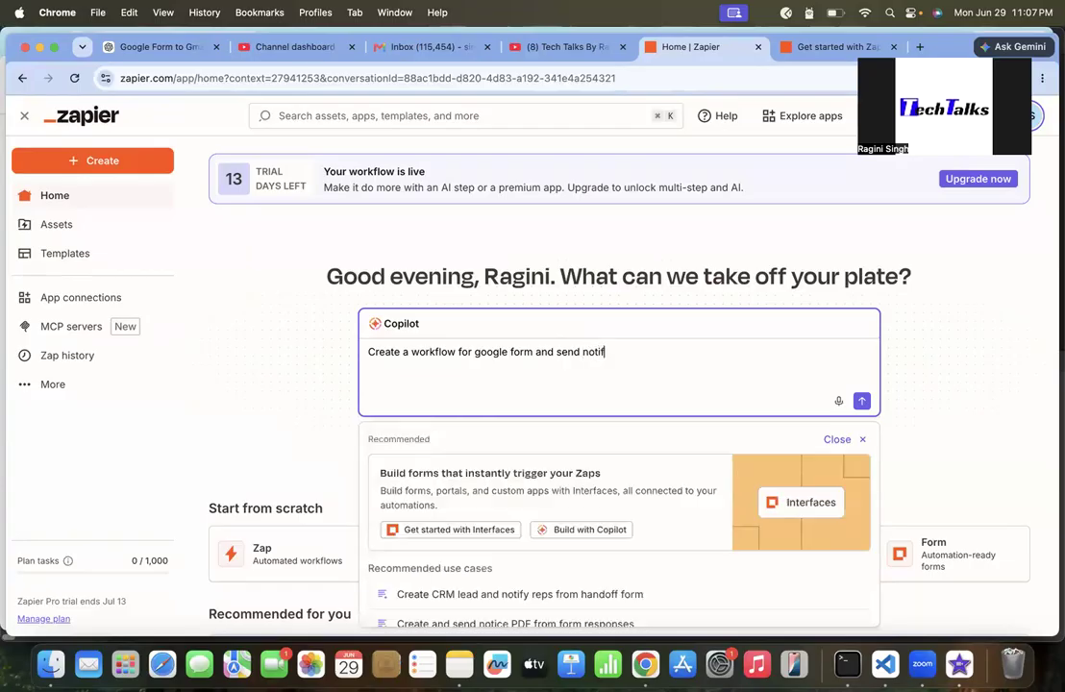
{"action": "key", "text": "BackSpace"}
{"action": "key", "text": "BackSpace"}
{"action": "key", "text": "BackSpace"}
{"action": "key", "text": "BackSpace"}
{"action": "key", "text": "BackSpace"}
{"action": "type", "text": "thanku noti"}
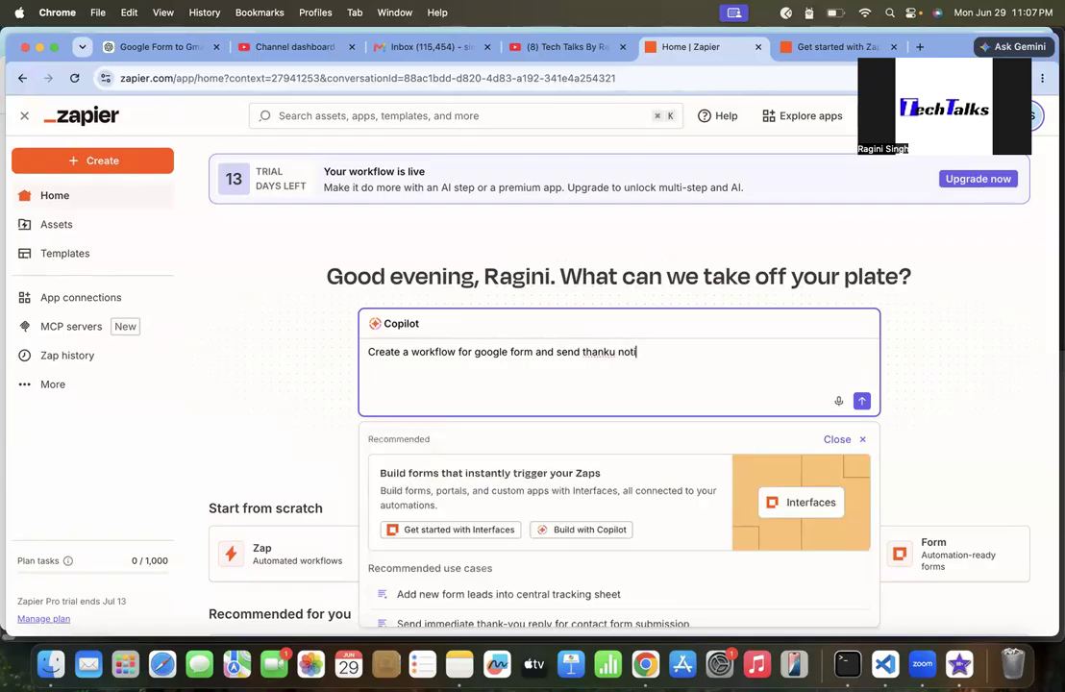
{"action": "type", "text": "fication to gmail"}
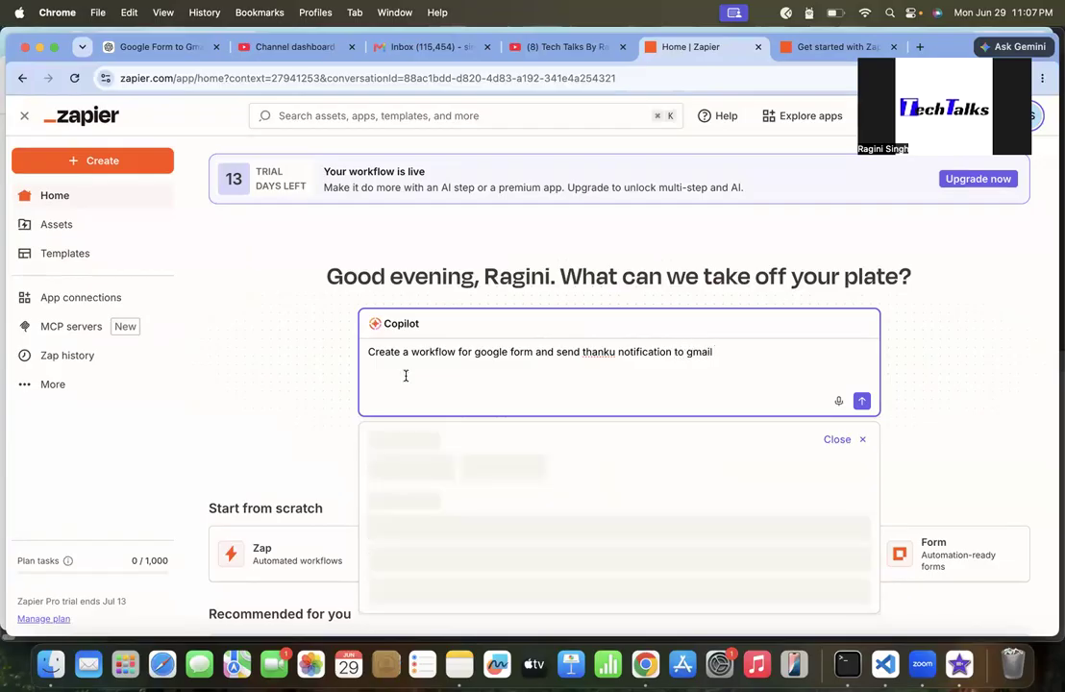
{"action": "left_click", "coordinate": [613, 353]}
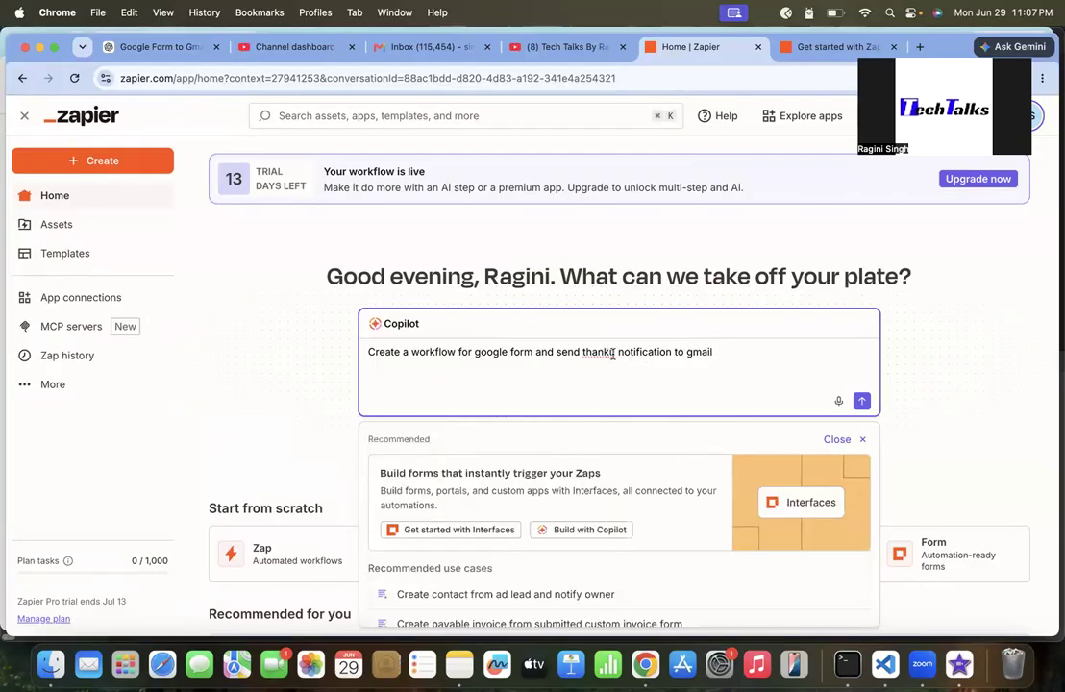
Correct the prompt to 'send thank you mail notification to gmail' and submit it to Copilot
{"action": "key", "text": "BackSpace"}
{"action": "type", "text": "yo"}
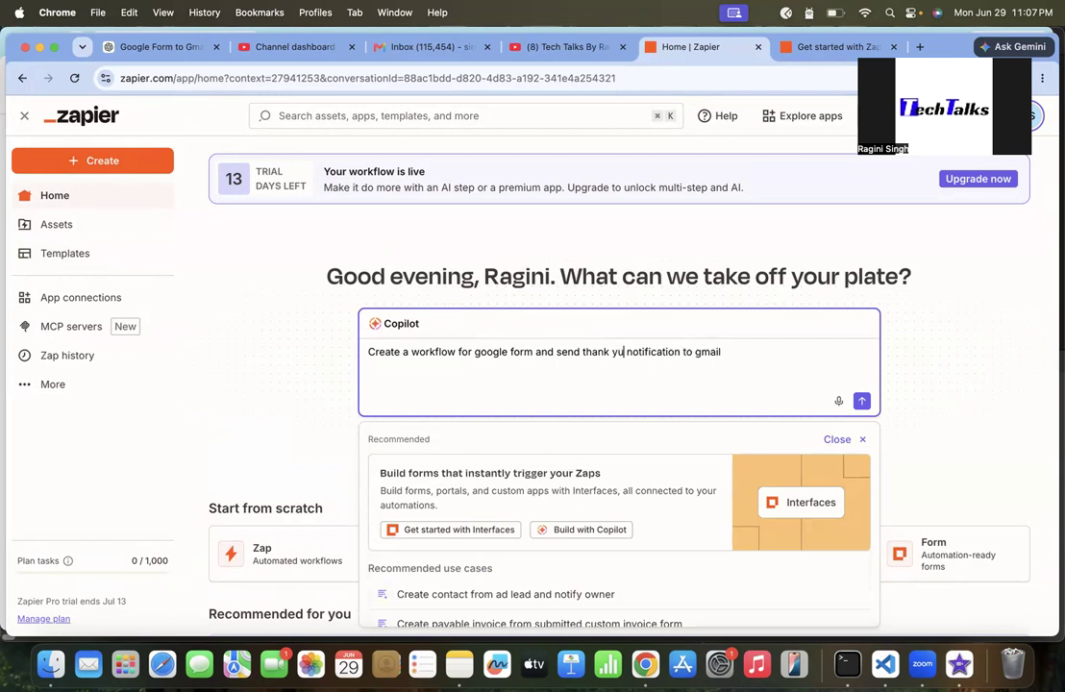
{"action": "type", "text": "u mail"}
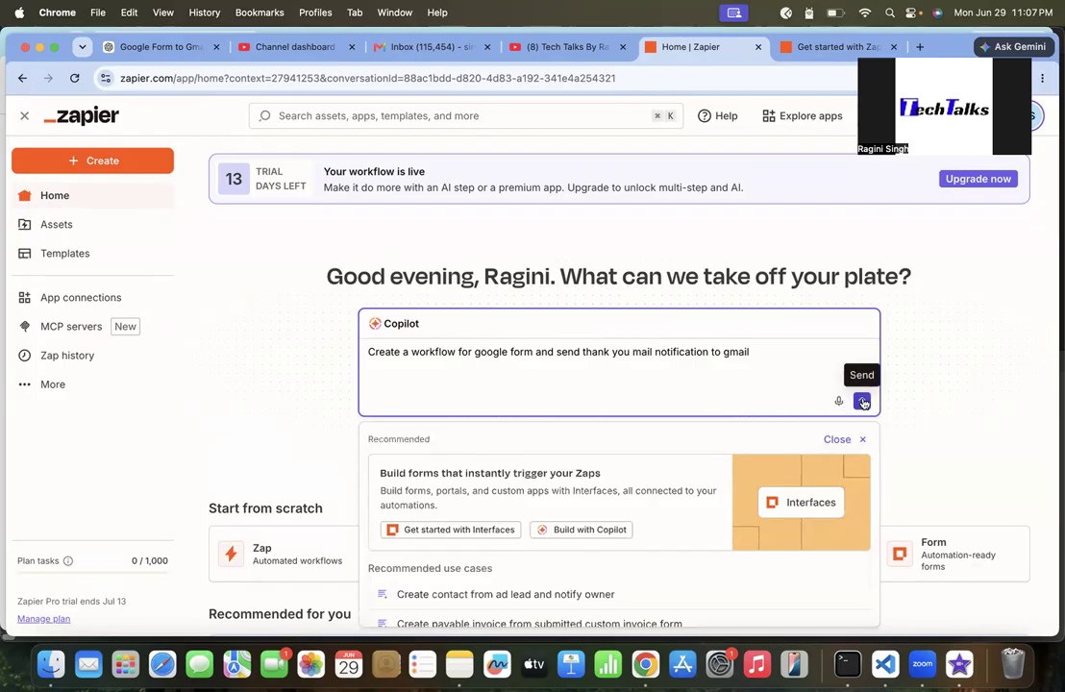
{"action": "left_click", "coordinate": [862, 403]}
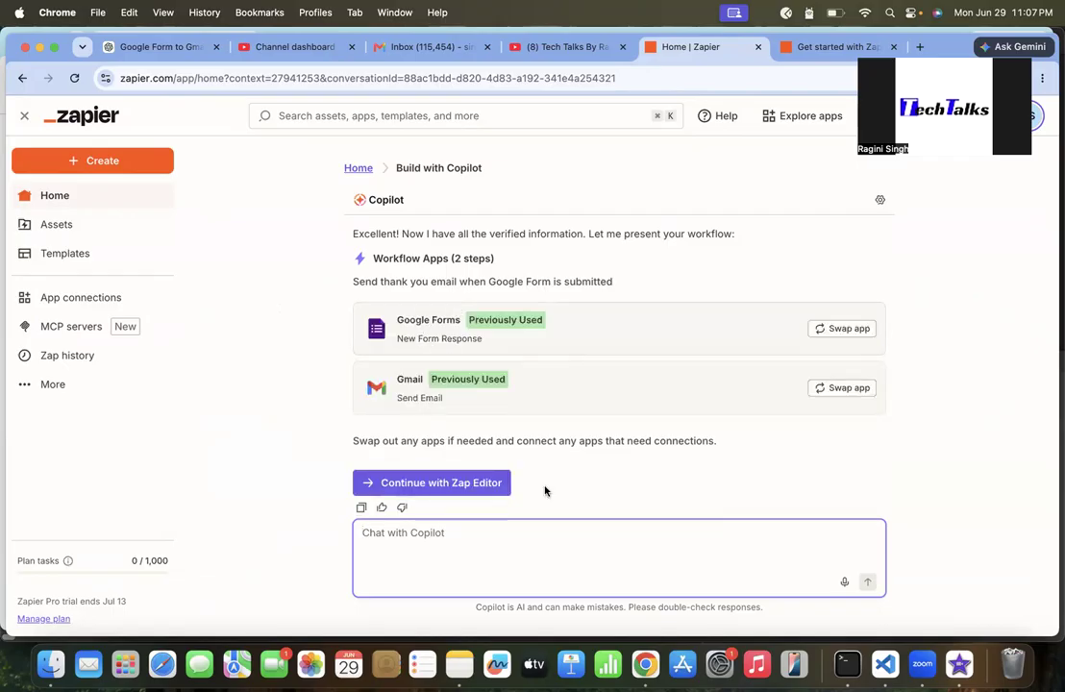
Continue with the Zap editor and inspect the Google Forms trigger and Gmail Send Email steps, opening the trigger's test records
{"action": "left_click", "coordinate": [462, 486]}
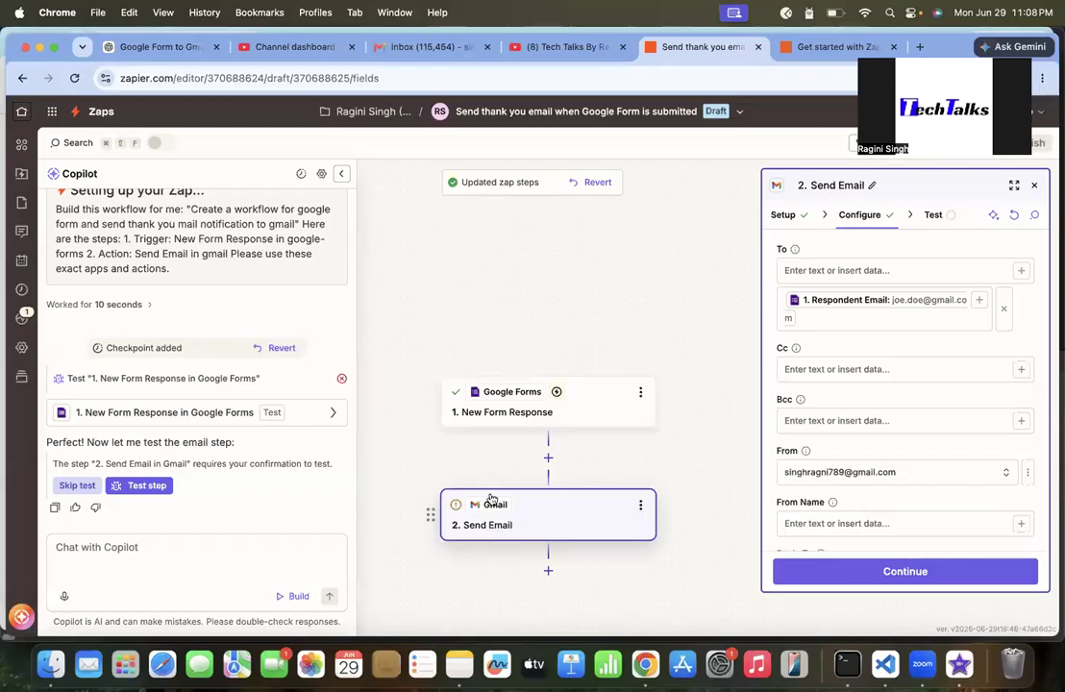
{"action": "left_click", "coordinate": [591, 408]}
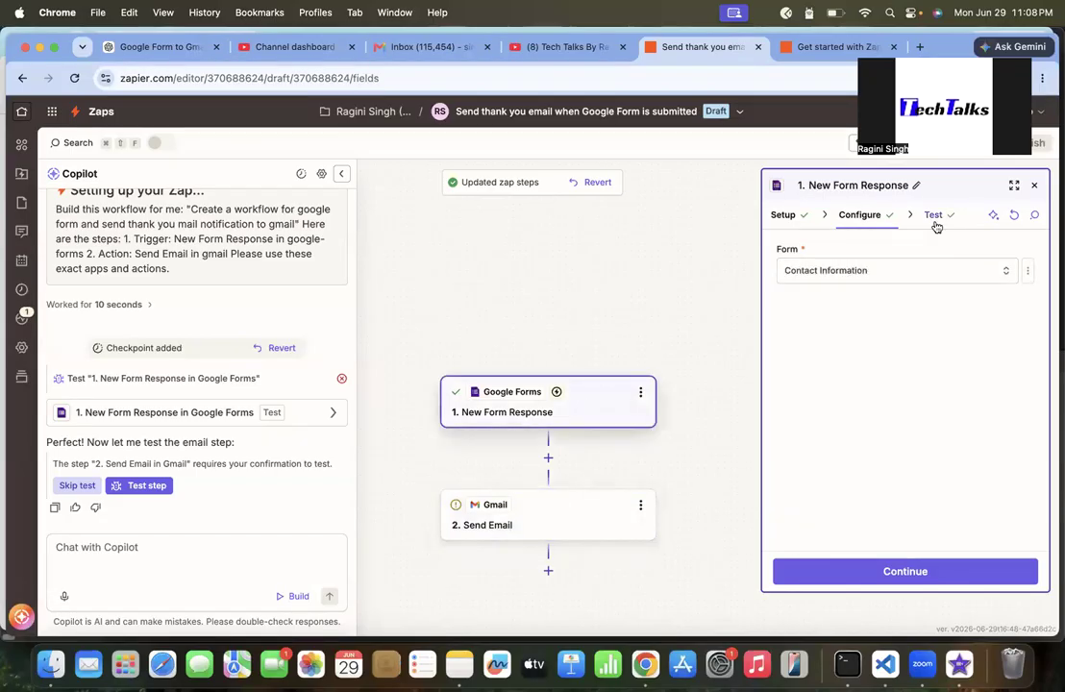
{"action": "left_click", "coordinate": [554, 533]}
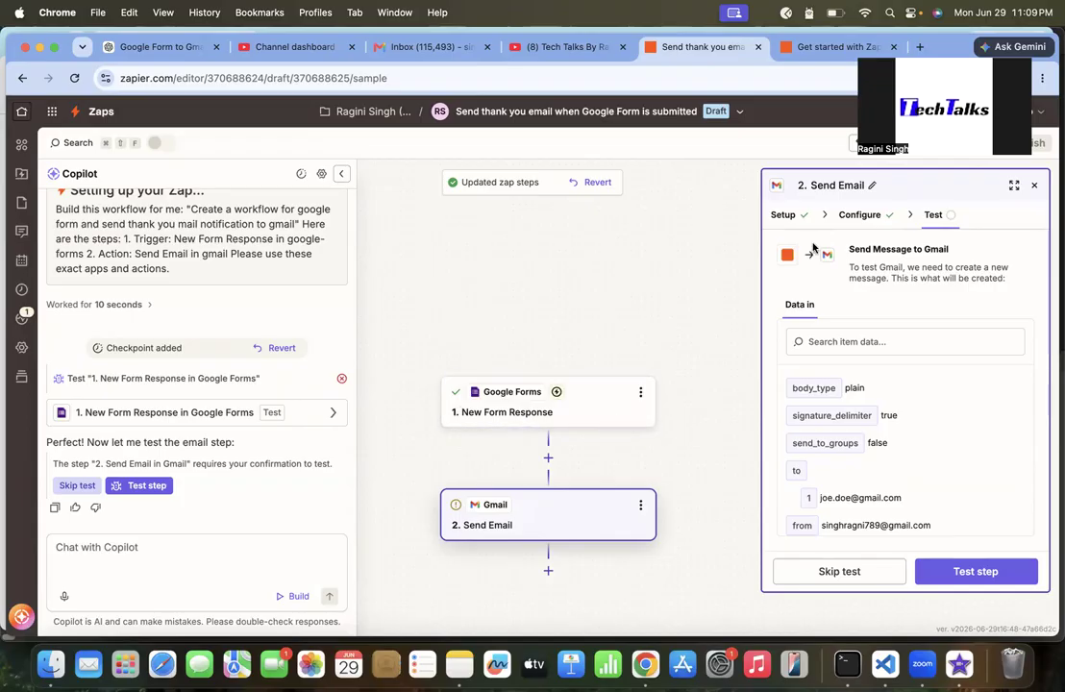
{"action": "left_click", "coordinate": [603, 404]}
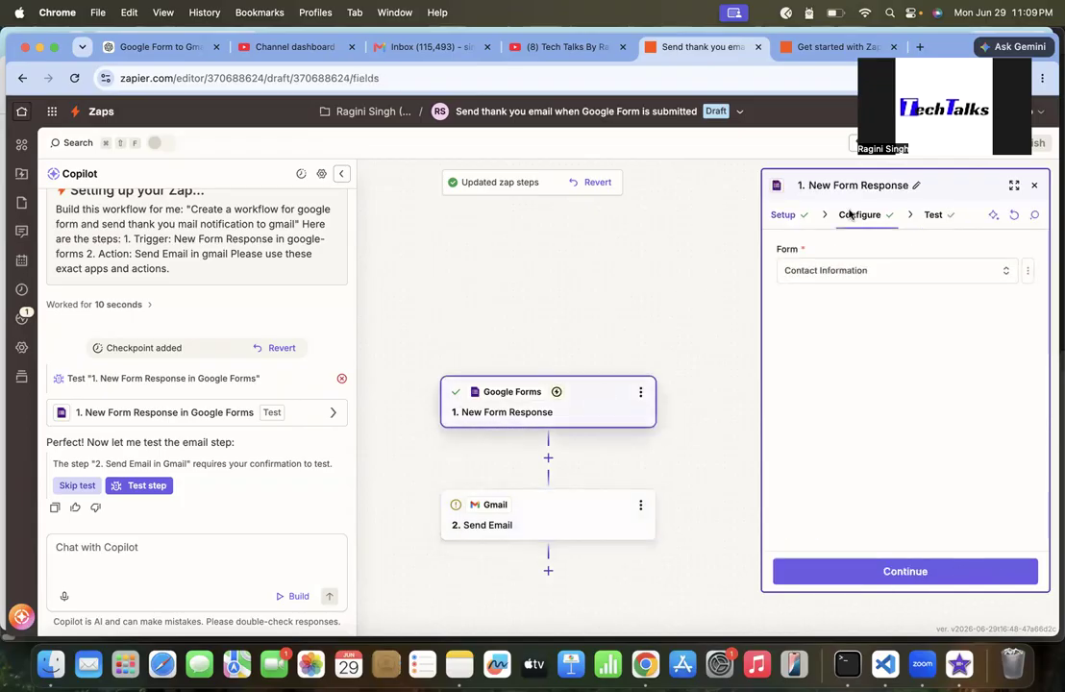
{"action": "left_click", "coordinate": [936, 217]}
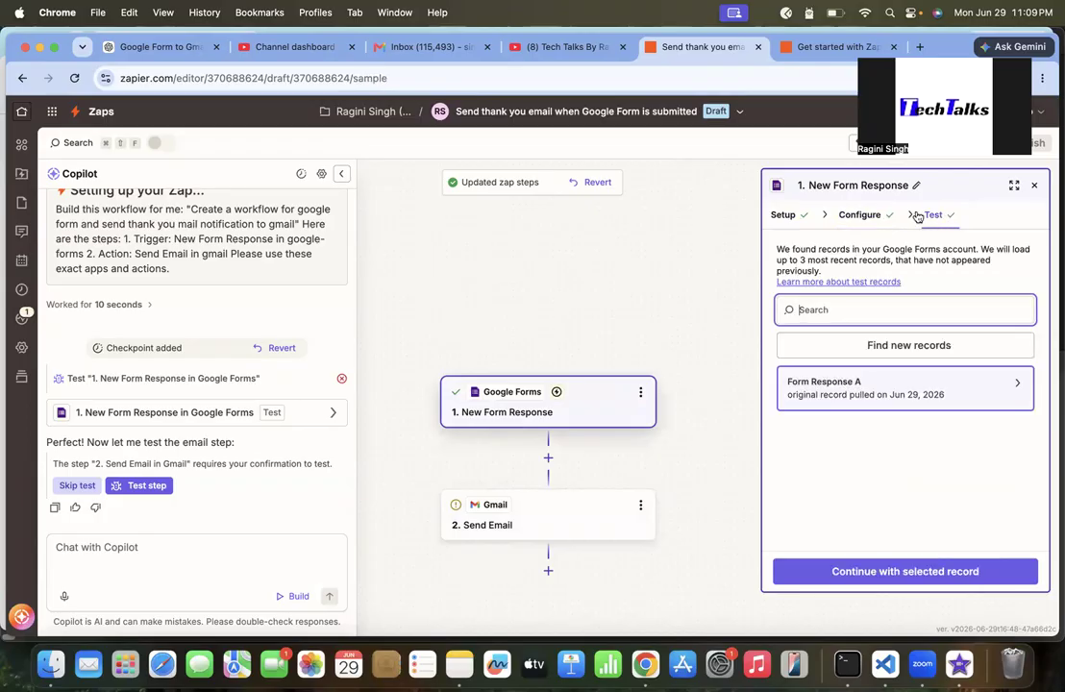
Open the Gmail Send Email step and continue from its setup to the configuration
{"action": "left_click", "coordinate": [574, 522]}
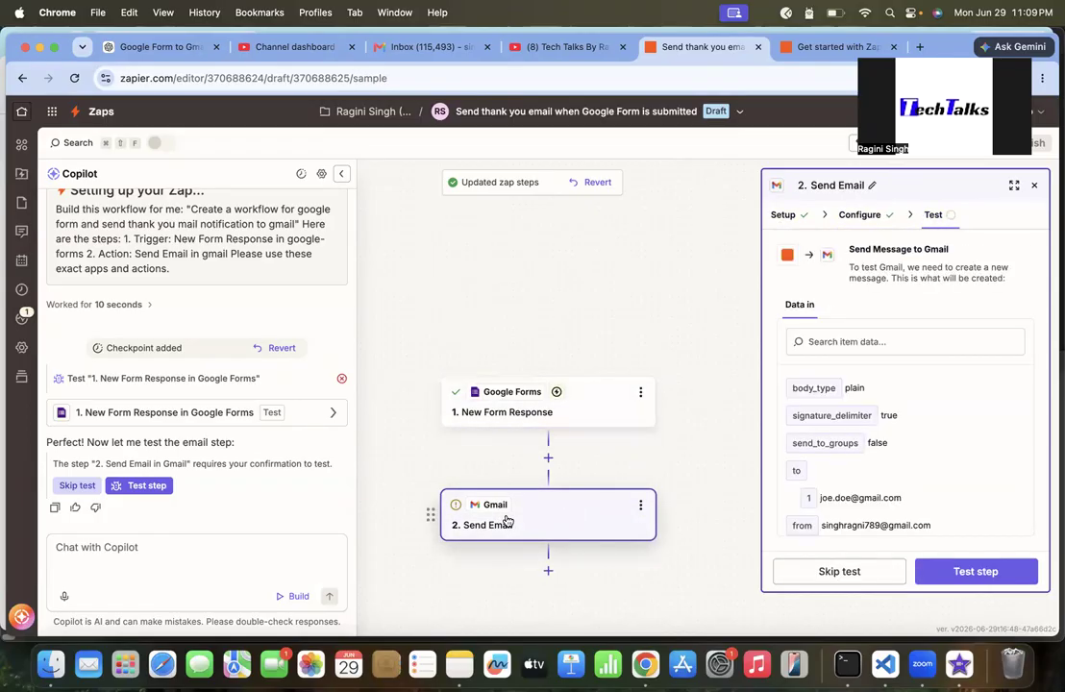
{"action": "left_click", "coordinate": [783, 216]}
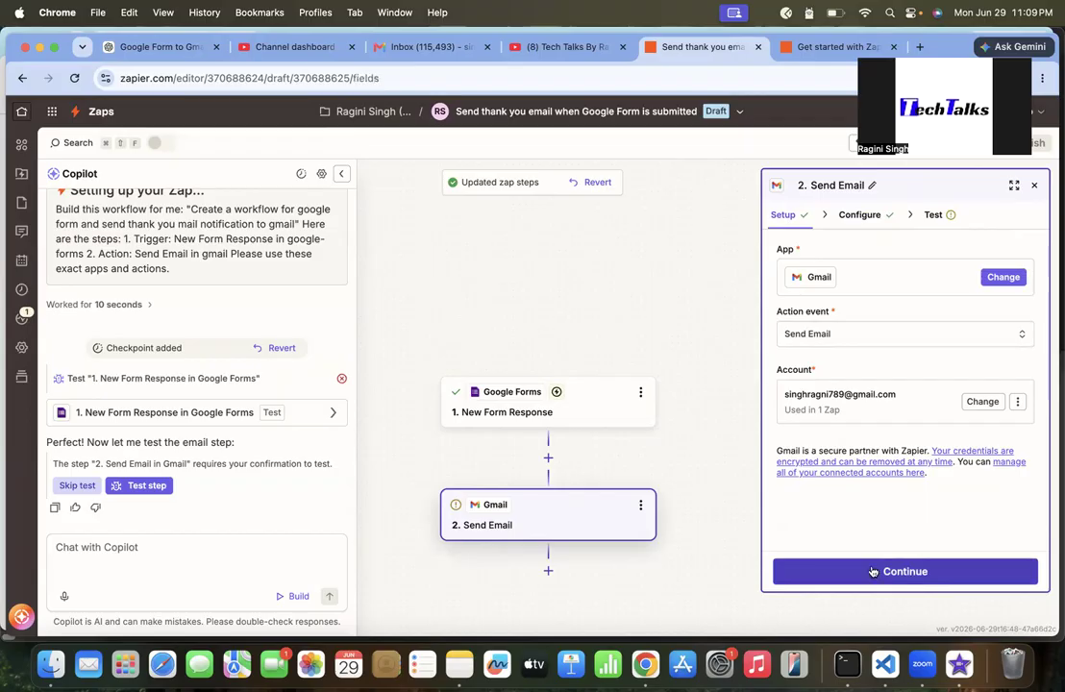
{"action": "left_click", "coordinate": [872, 572]}
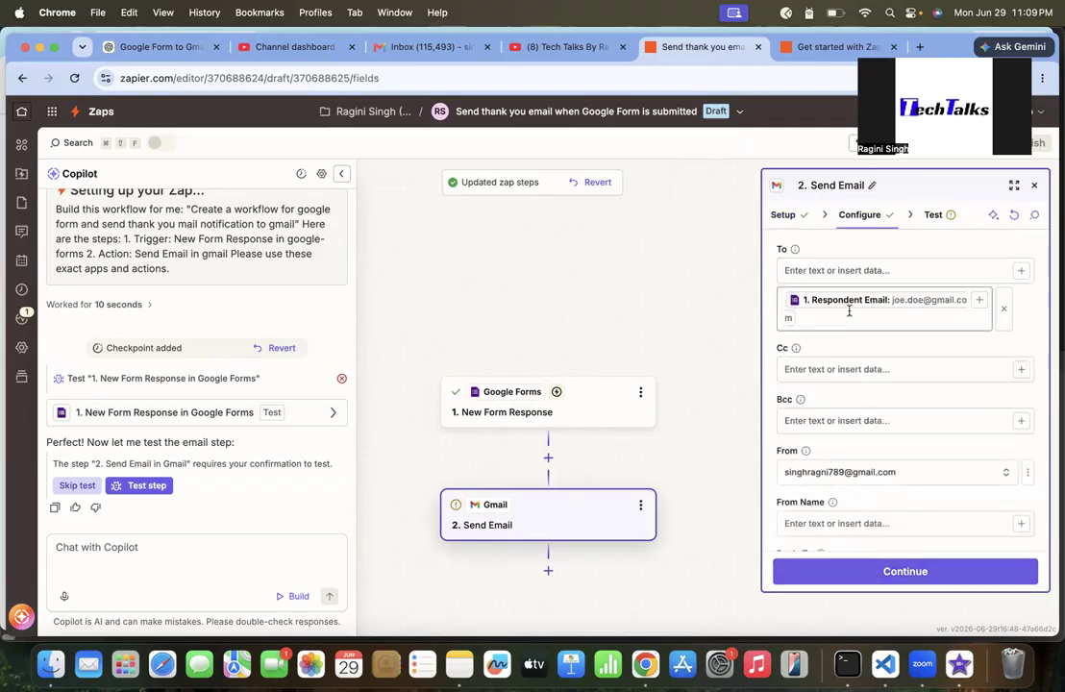
{"action": "left_click", "coordinate": [805, 272]}
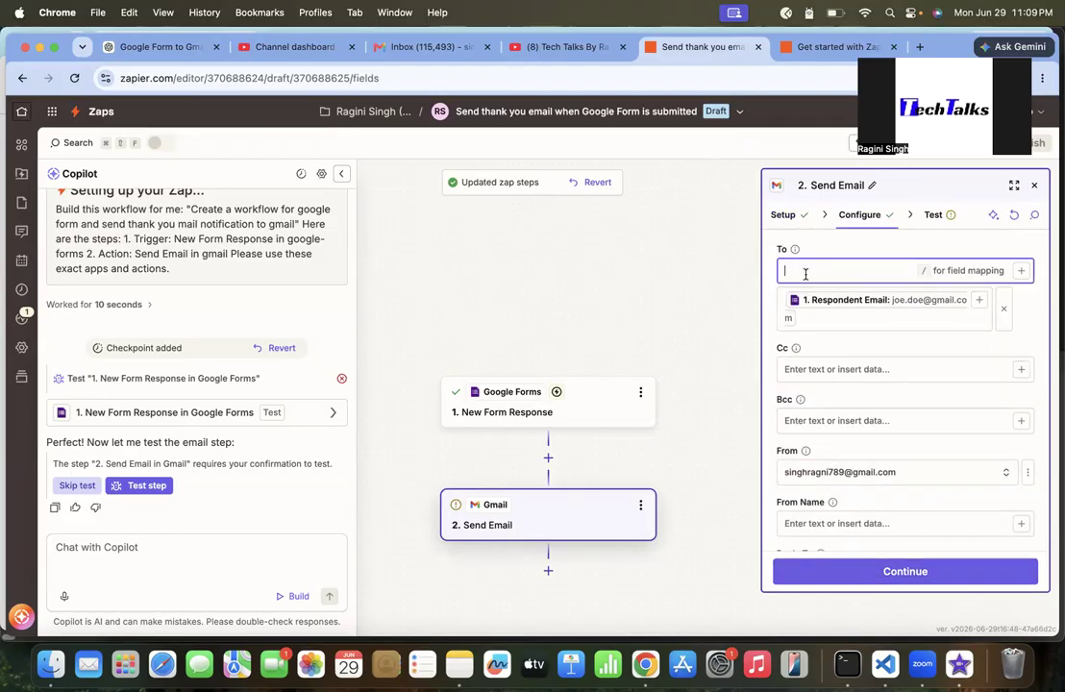
{"action": "type", "text": "/"}
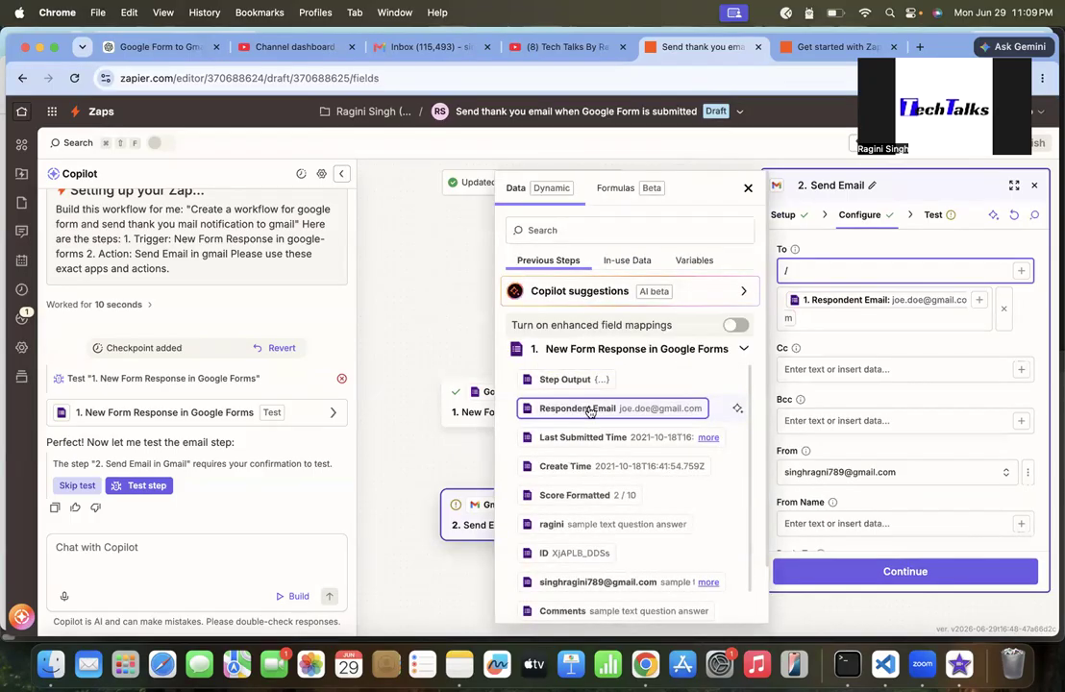
{"action": "left_click", "coordinate": [826, 324]}
{"action": "left_click", "coordinate": [796, 300]}
{"action": "key", "text": "BackSpace"}
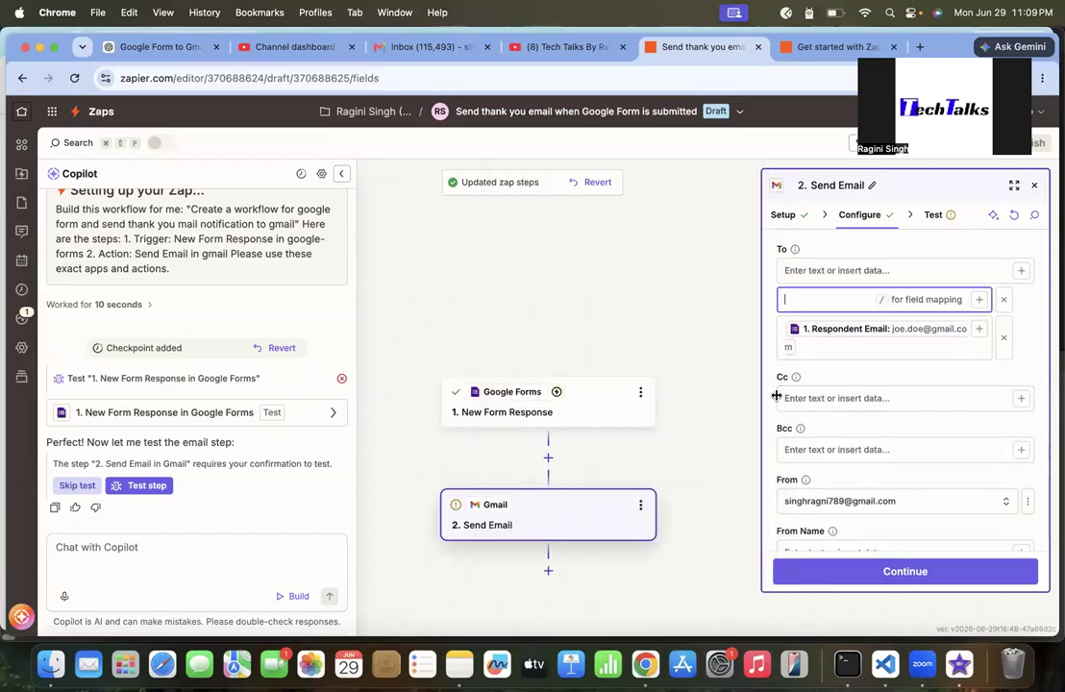
Enter the sender's name in the From Name field
{"action": "scroll", "coordinate": [844, 397], "scroll_direction": "down", "scroll_amount": 3}
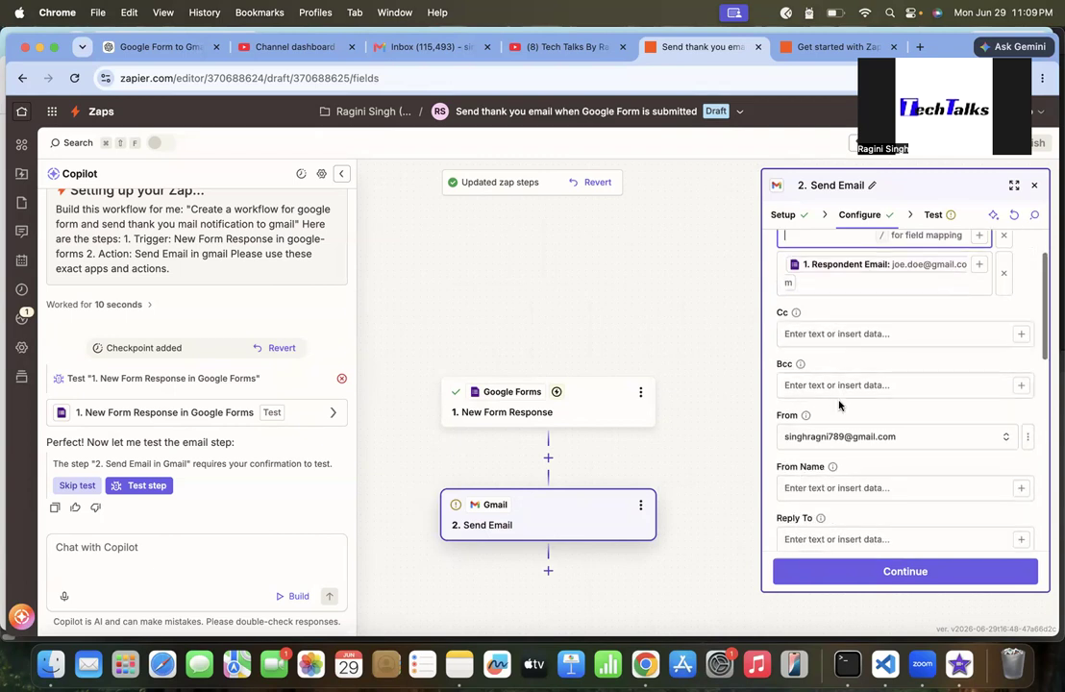
{"action": "left_click", "coordinate": [839, 450]}
{"action": "type", "text": "Ragini"}
{"action": "scroll", "coordinate": [903, 480], "scroll_direction": "down", "scroll_amount": 4}
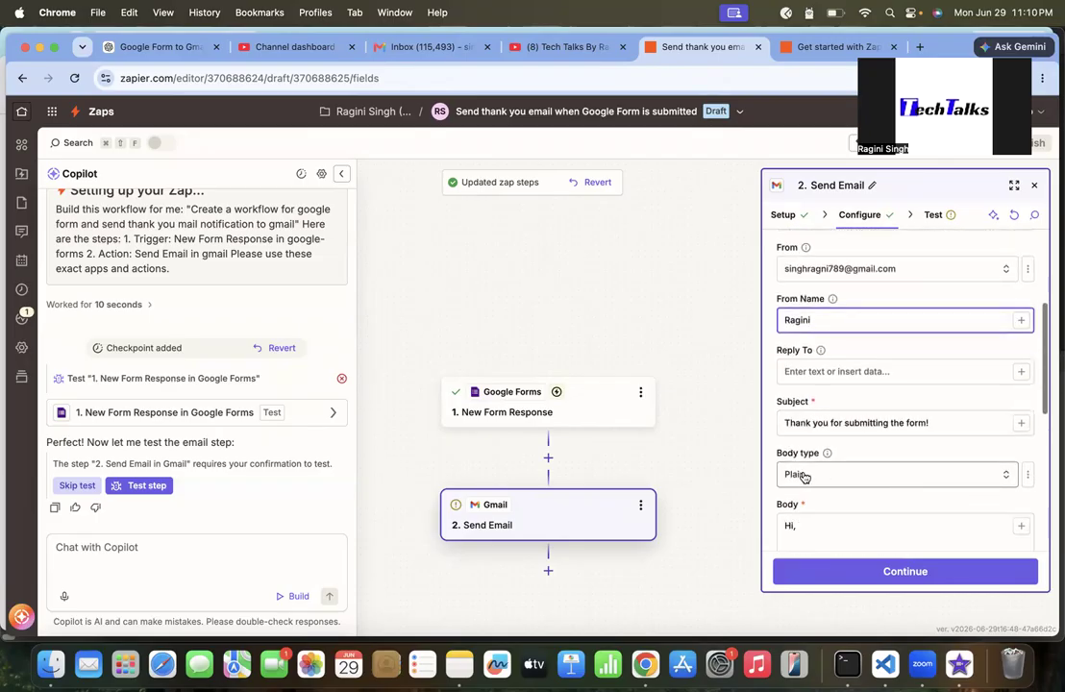
Review the subject and body, continue, and run the Send Email step test
{"action": "scroll", "coordinate": [802, 478], "scroll_direction": "down", "scroll_amount": 2}
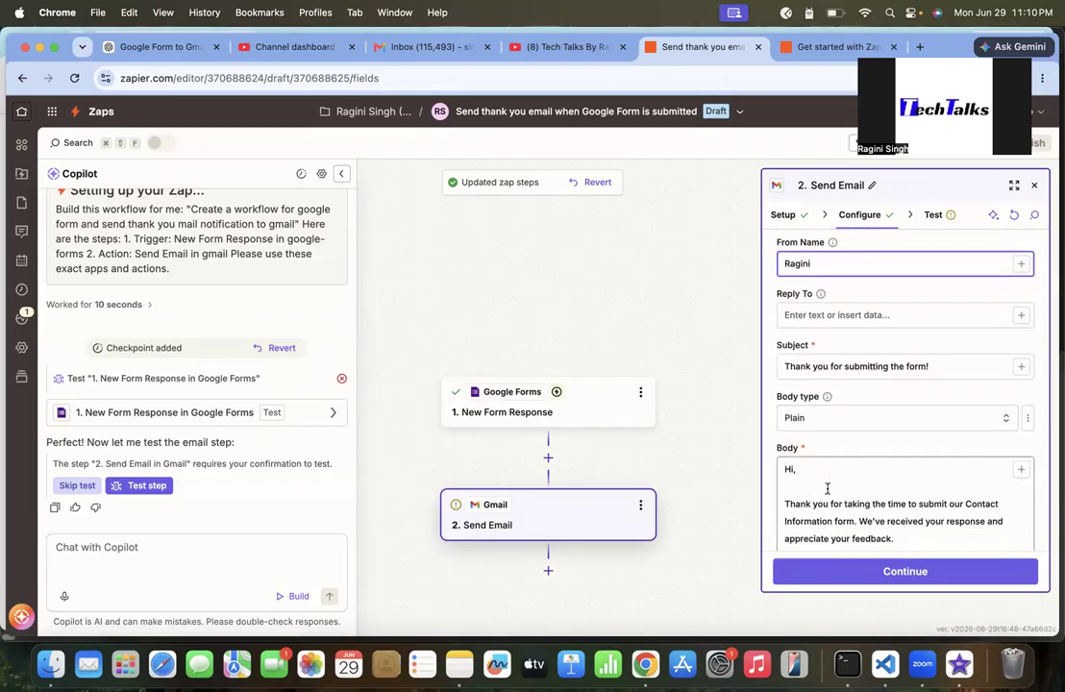
{"action": "scroll", "coordinate": [828, 488], "scroll_direction": "down", "scroll_amount": 2}
{"action": "scroll", "coordinate": [928, 495], "scroll_direction": "down", "scroll_amount": 6}
{"action": "scroll", "coordinate": [914, 557], "scroll_direction": "down", "scroll_amount": 6}
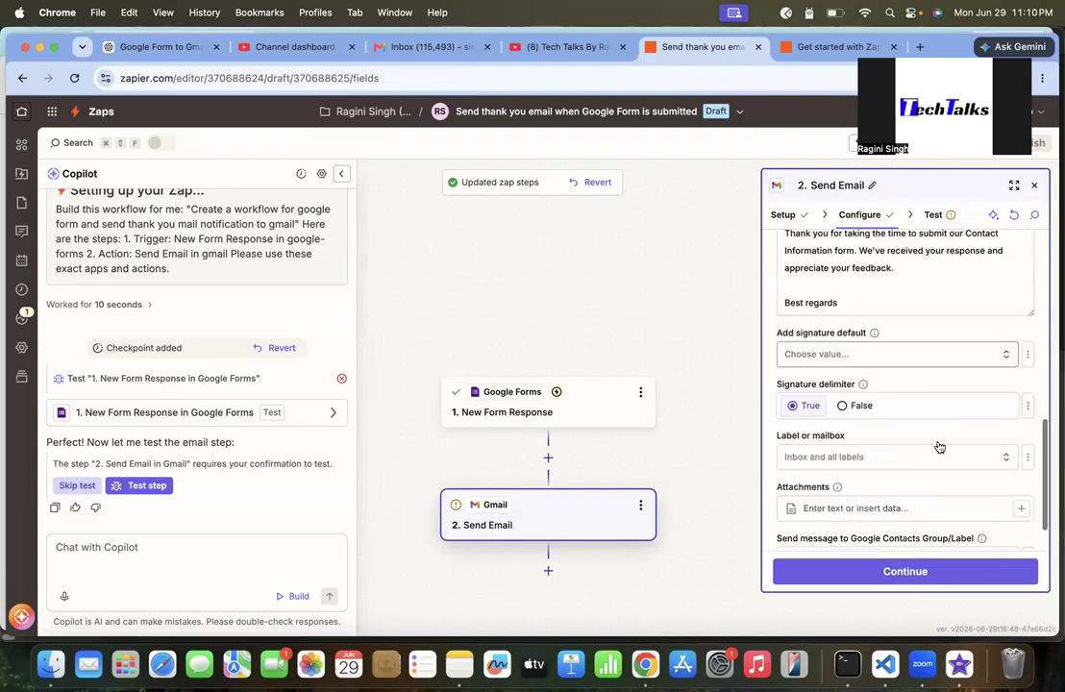
{"action": "left_click", "coordinate": [912, 571]}
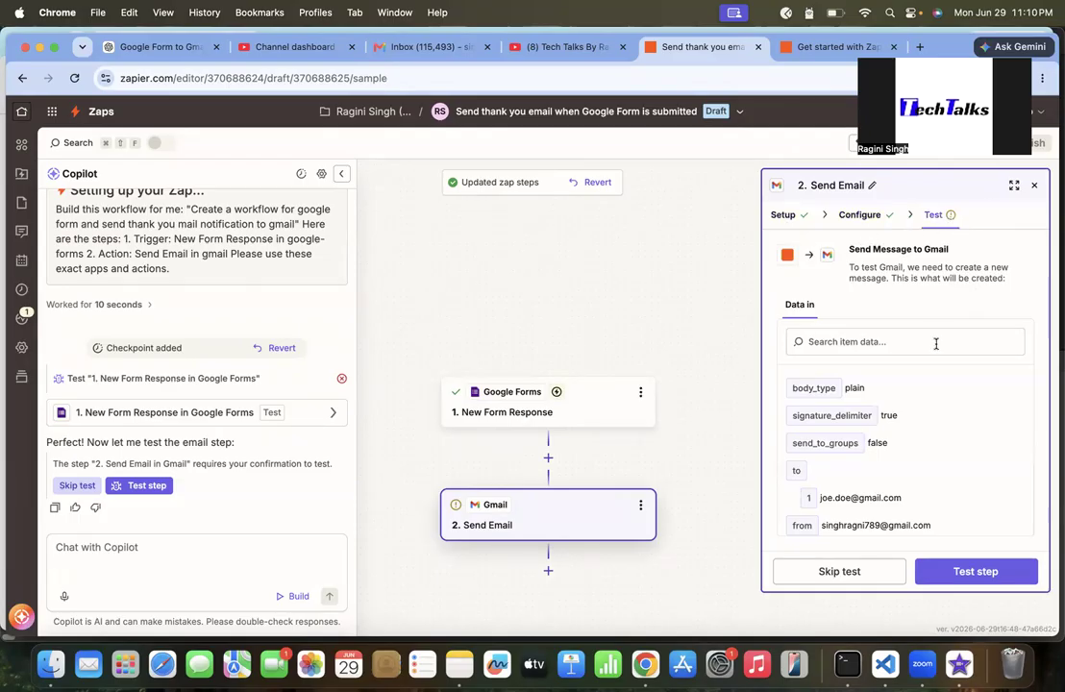
{"action": "scroll", "coordinate": [915, 444], "scroll_direction": "down", "scroll_amount": 1}
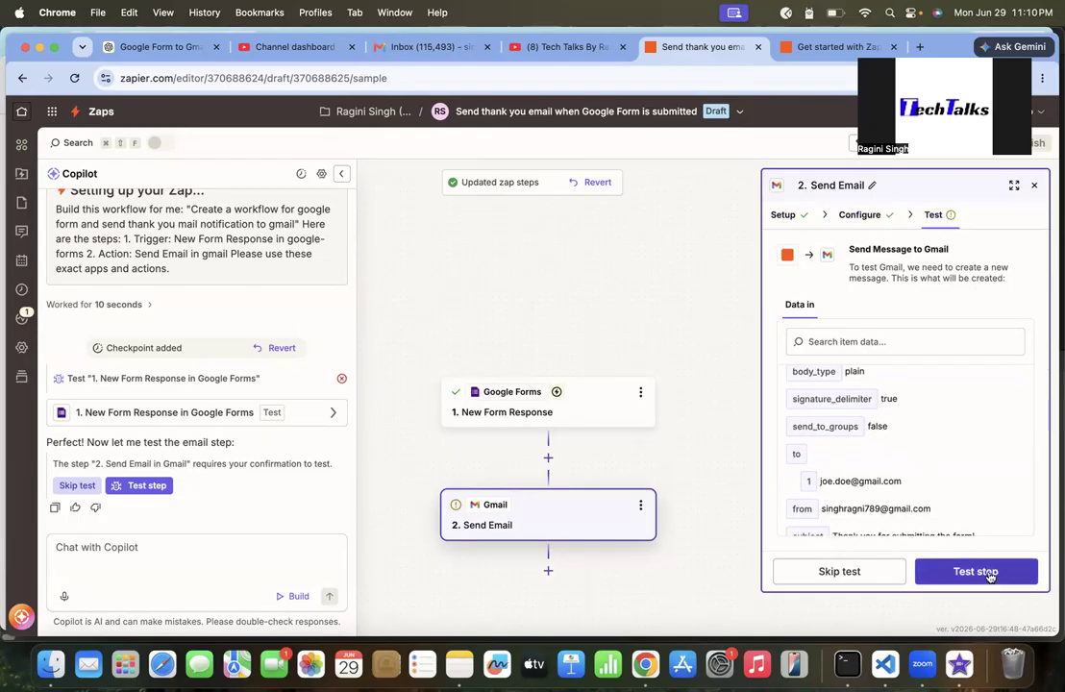
{"action": "left_click", "coordinate": [990, 574]}
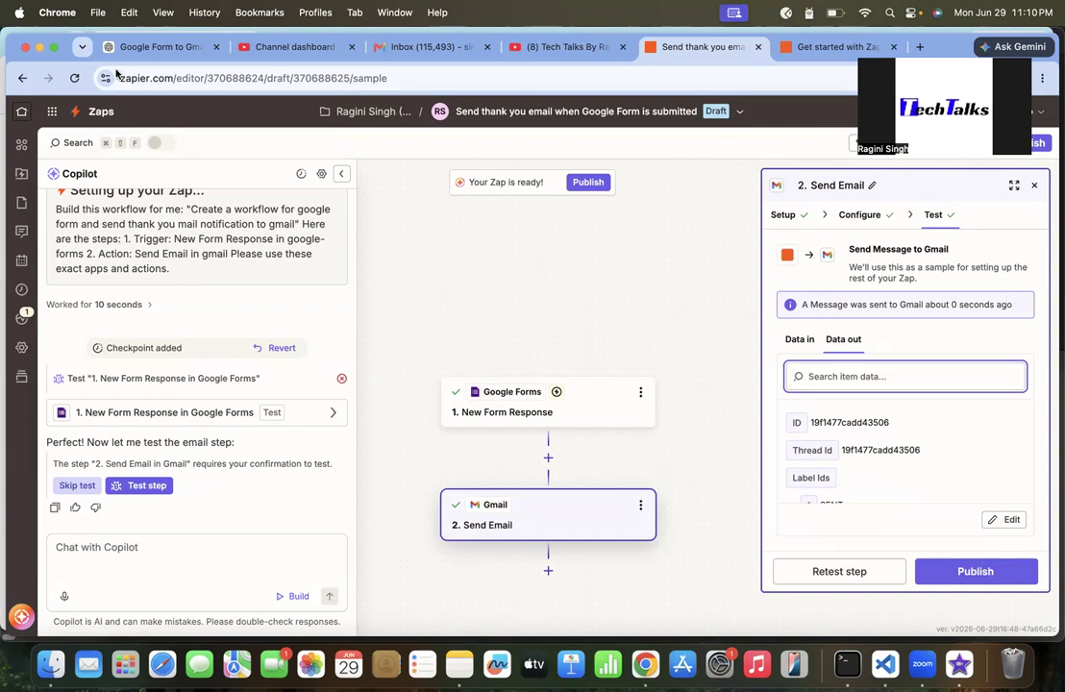
Switch to the Gmail inbox and refresh it to look for the test email
{"action": "left_click", "coordinate": [406, 45]}
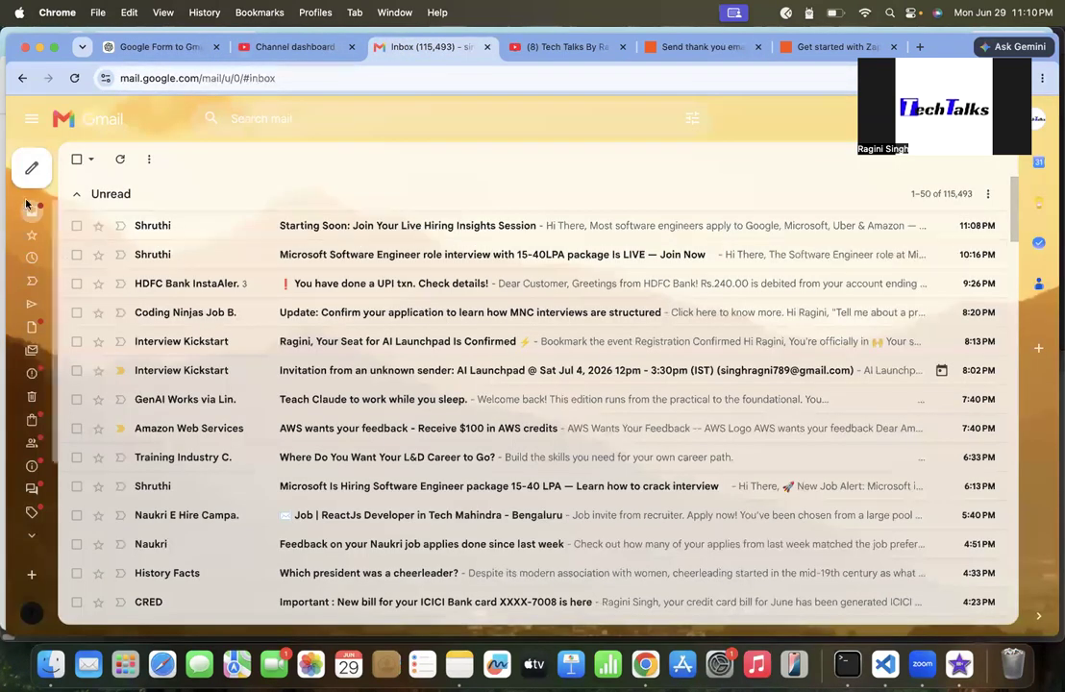
{"action": "left_click", "coordinate": [120, 161]}
{"action": "left_click", "coordinate": [120, 161]}
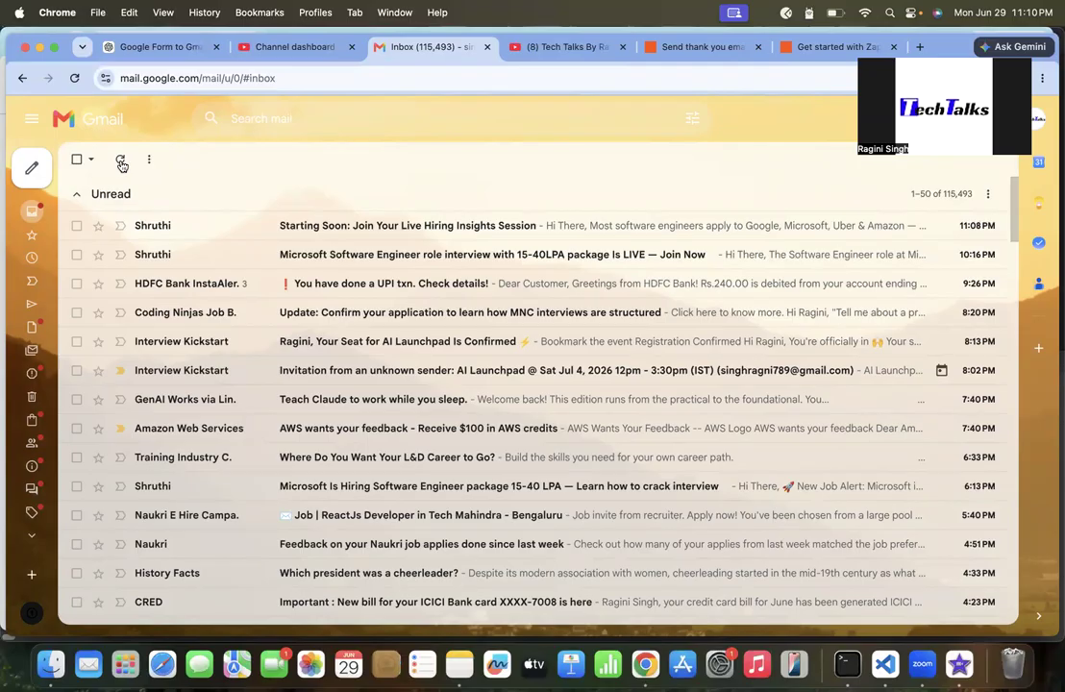
{"action": "left_click", "coordinate": [121, 162]}
{"action": "left_click", "coordinate": [836, 45]}
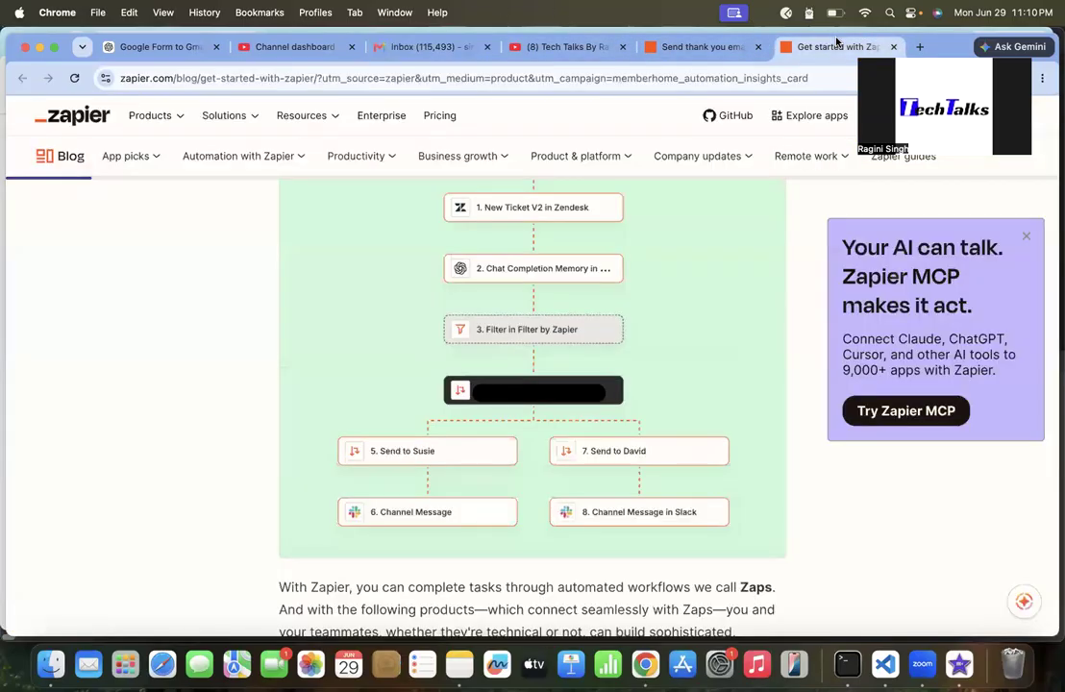
{"action": "left_click", "coordinate": [702, 46]}
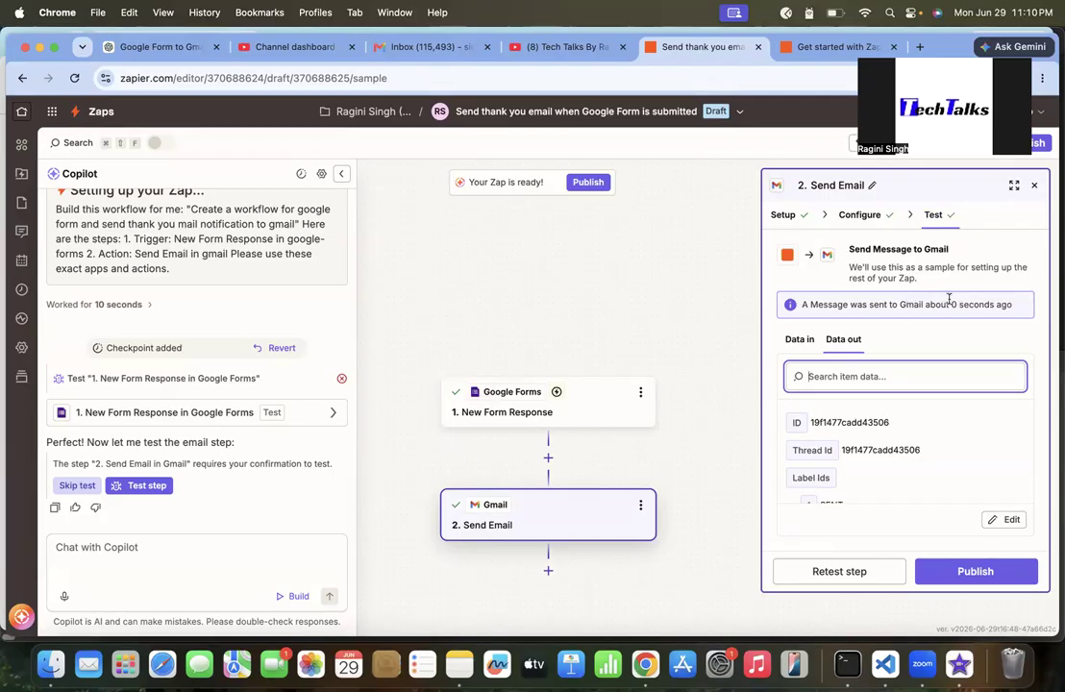
Check the Gmail inbox again, opening recent Zapier emails in the Everything else section
{"action": "left_click", "coordinate": [428, 46]}
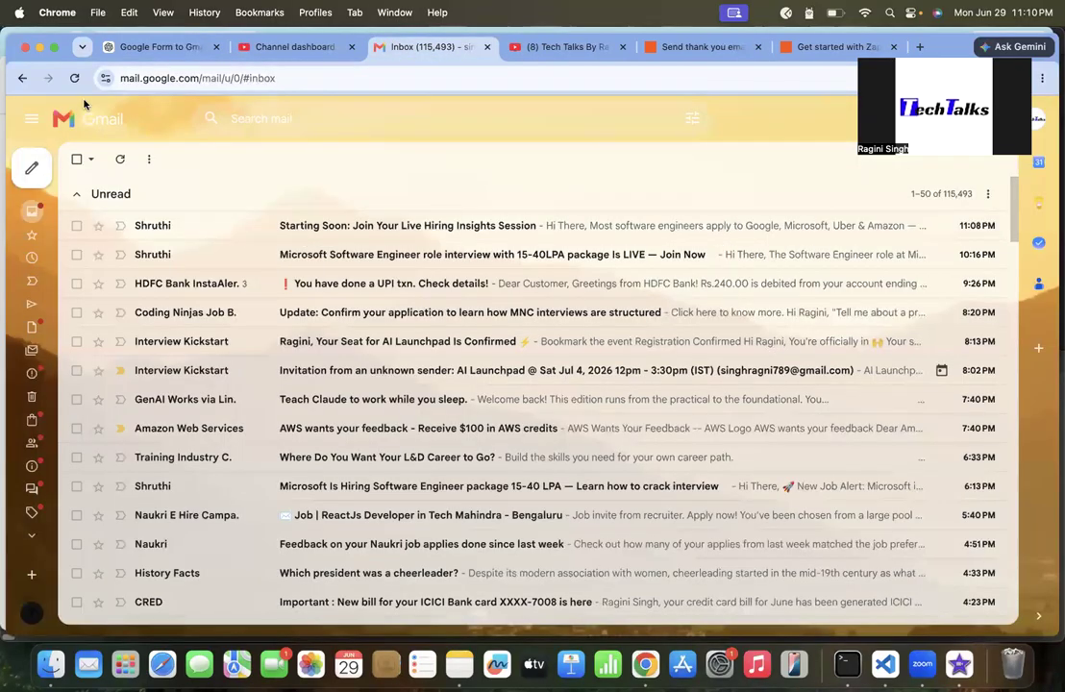
{"action": "left_click", "coordinate": [120, 162]}
{"action": "left_click", "coordinate": [77, 197]}
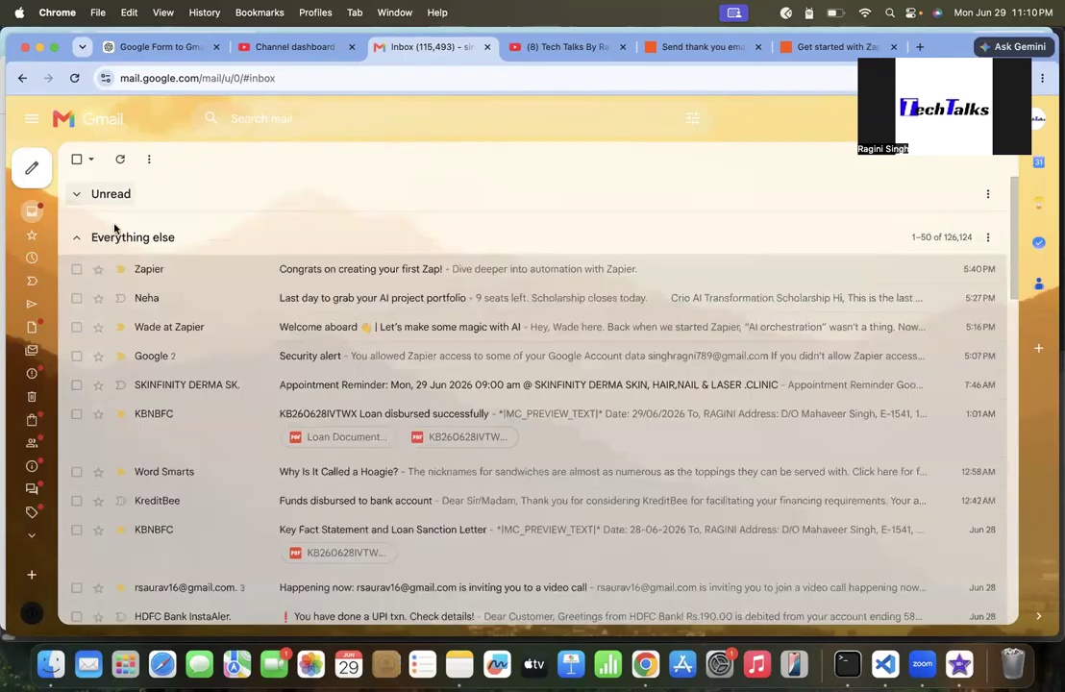
{"action": "left_click", "coordinate": [486, 279]}
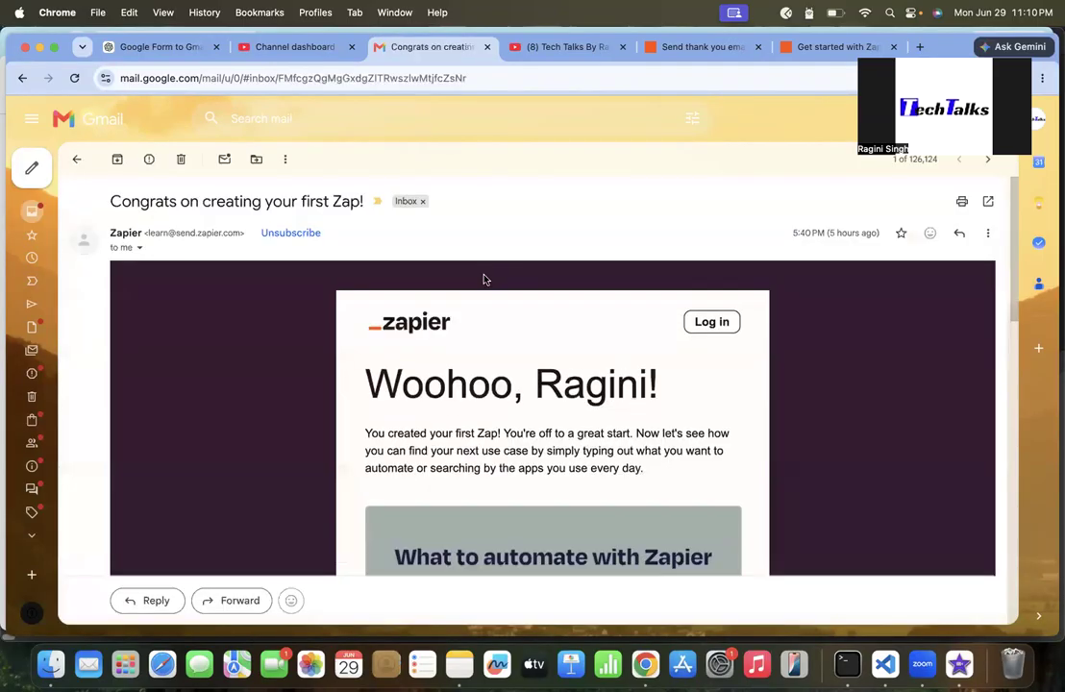
{"action": "left_click", "coordinate": [76, 163]}
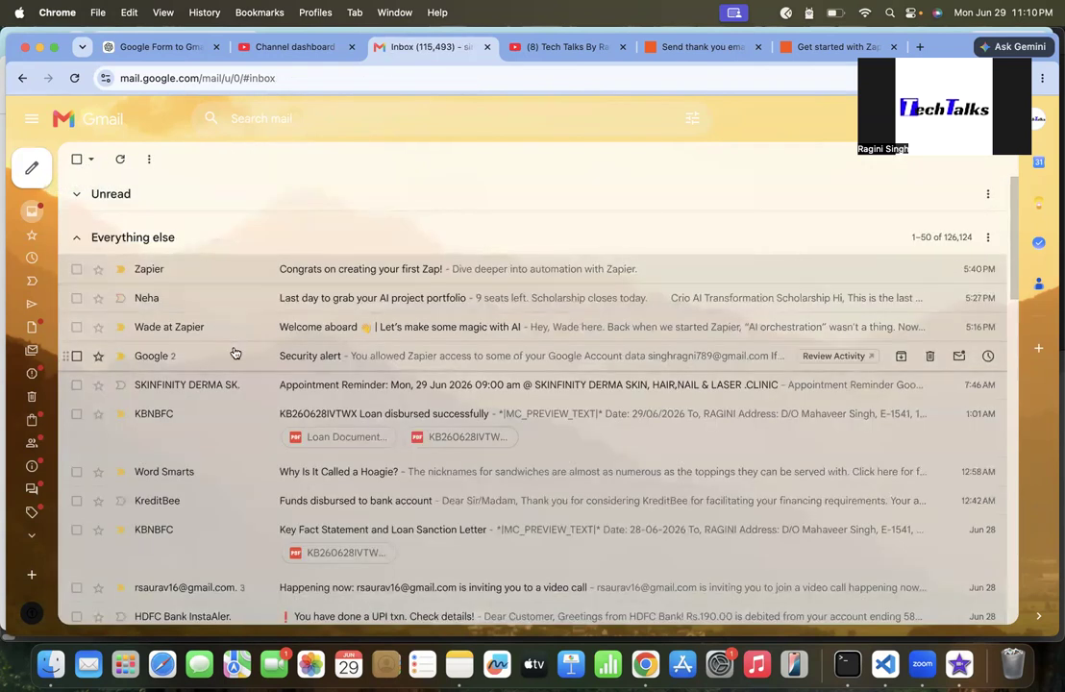
{"action": "left_click", "coordinate": [417, 331]}
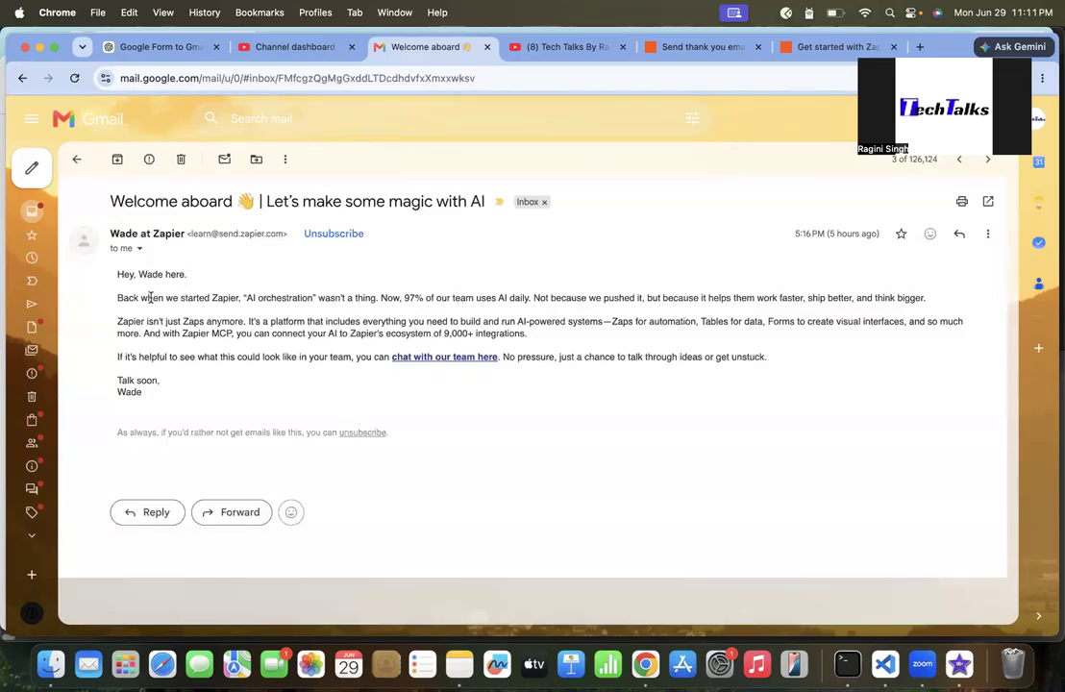
{"action": "left_click", "coordinate": [75, 159]}
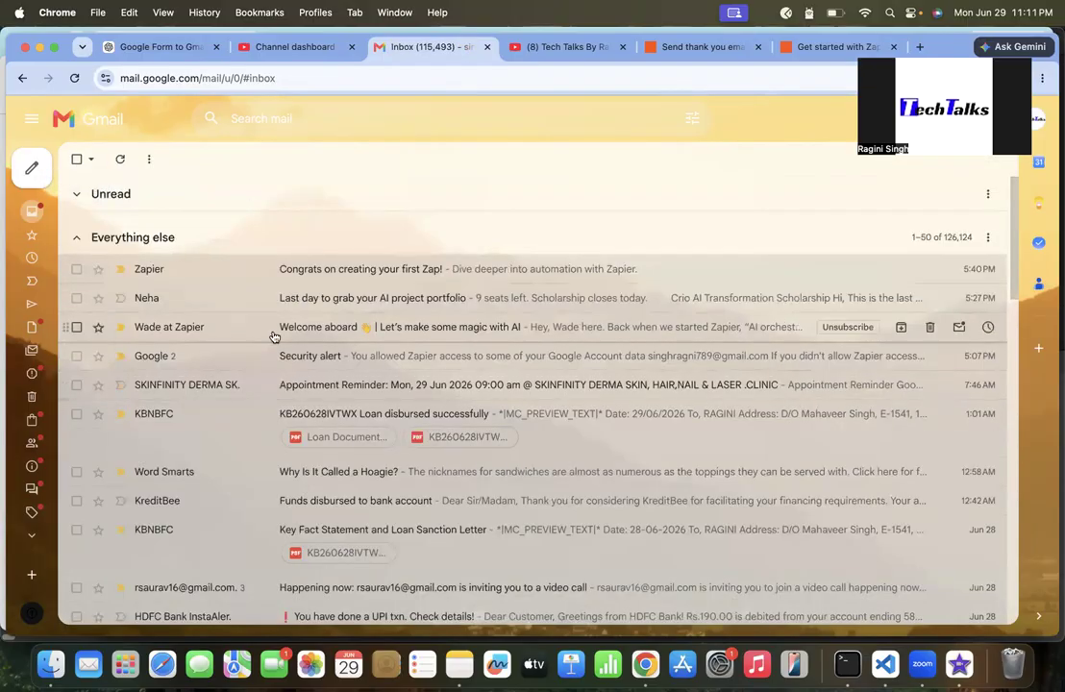
{"action": "left_click", "coordinate": [89, 200]}
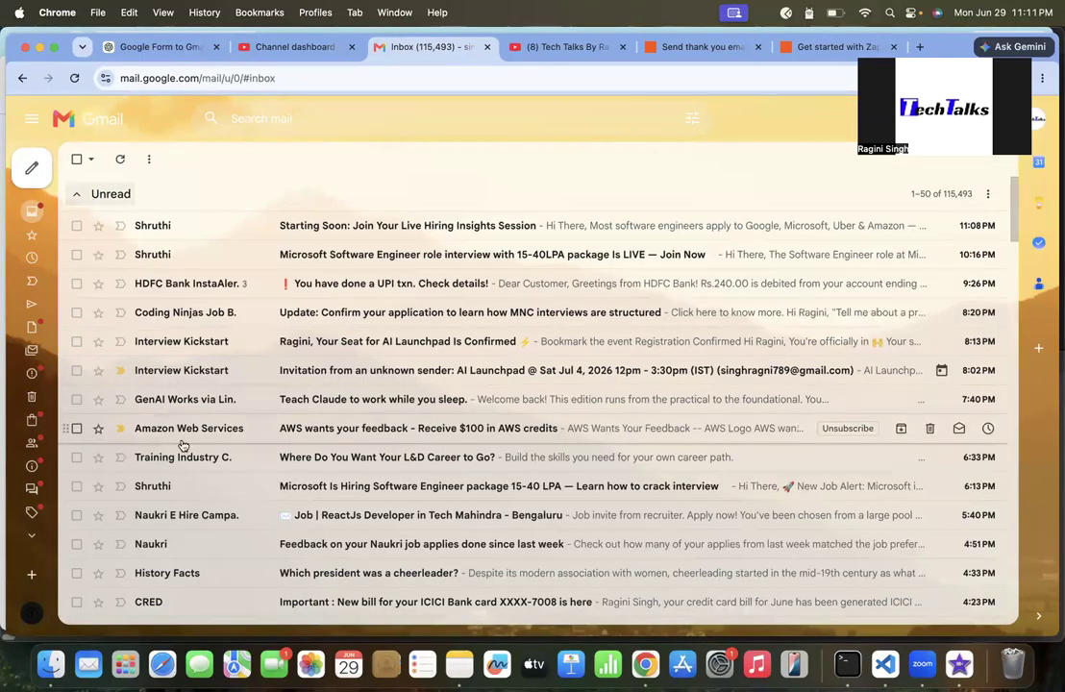
{"action": "scroll", "coordinate": [181, 444], "scroll_direction": "down", "scroll_amount": 5}
{"action": "scroll", "coordinate": [181, 444], "scroll_direction": "down", "scroll_amount": 10}
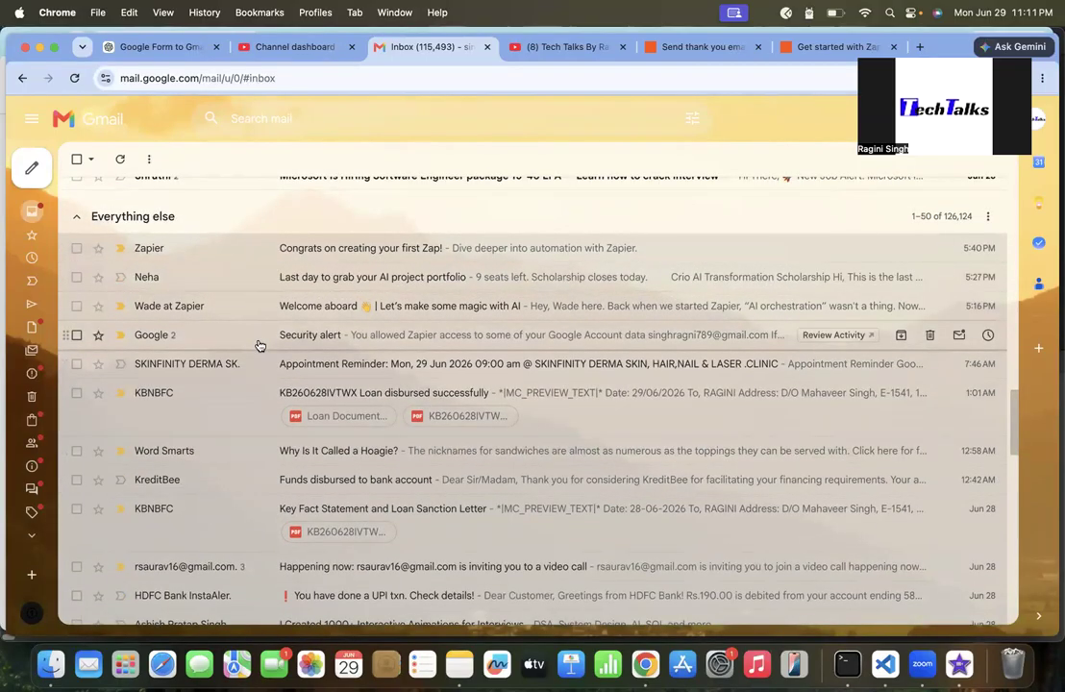
{"action": "scroll", "coordinate": [260, 346], "scroll_direction": "up", "scroll_amount": 5}
Return to the Zap editor and publish the Zap
{"action": "left_click", "coordinate": [829, 48]}
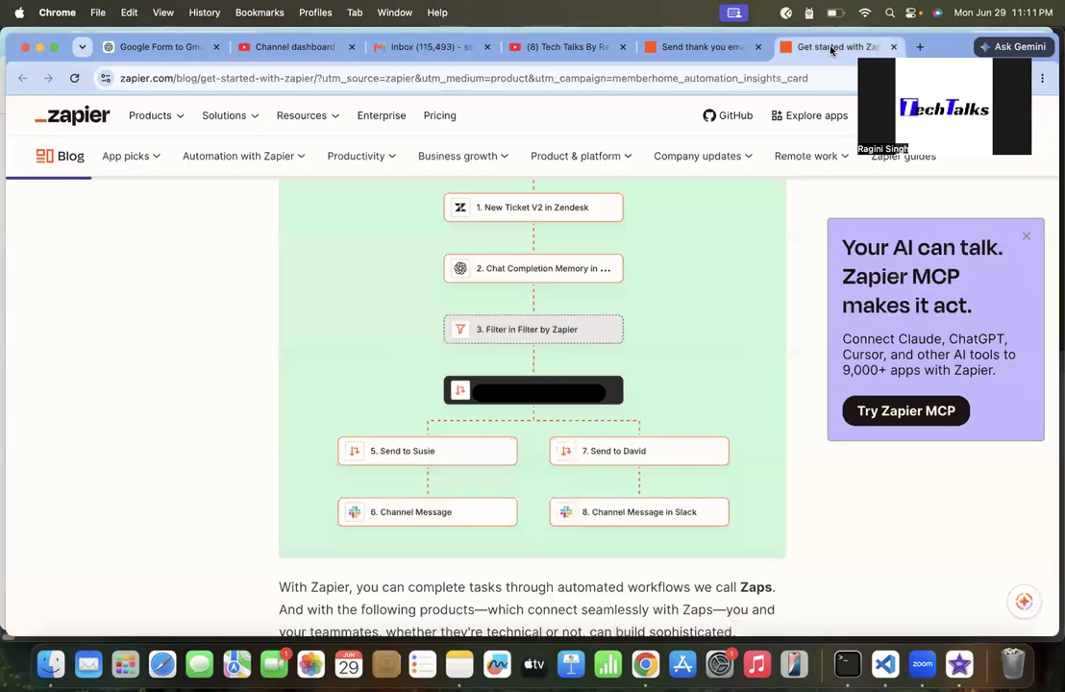
{"action": "left_click", "coordinate": [684, 48]}
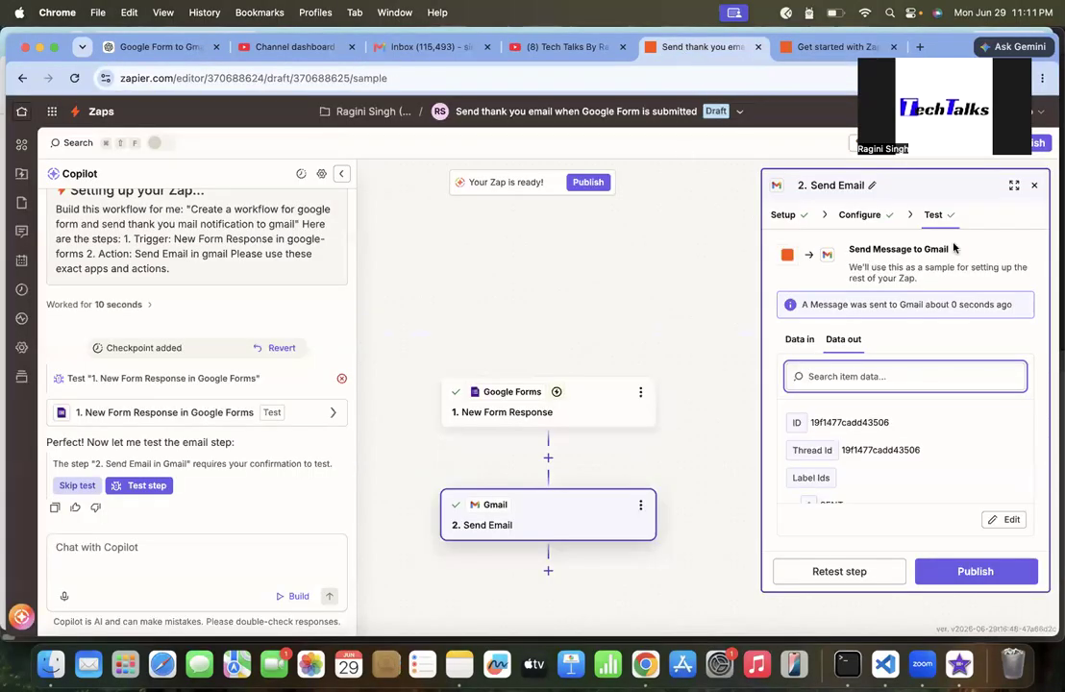
{"action": "scroll", "coordinate": [994, 474], "scroll_direction": "down", "scroll_amount": 1}
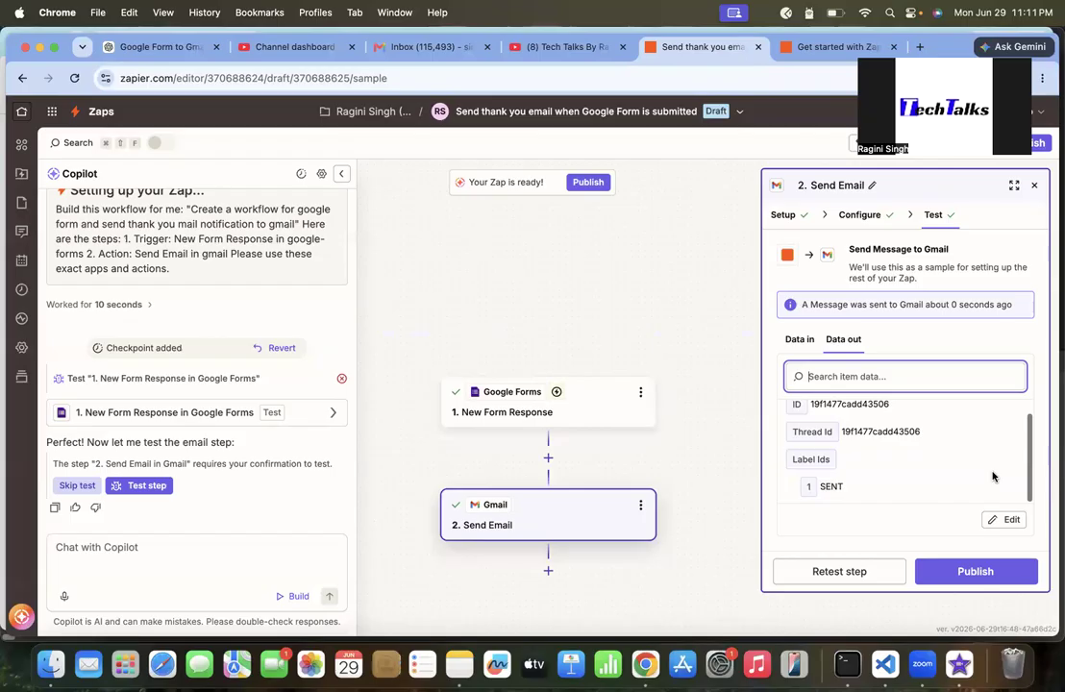
{"action": "left_click", "coordinate": [974, 571]}
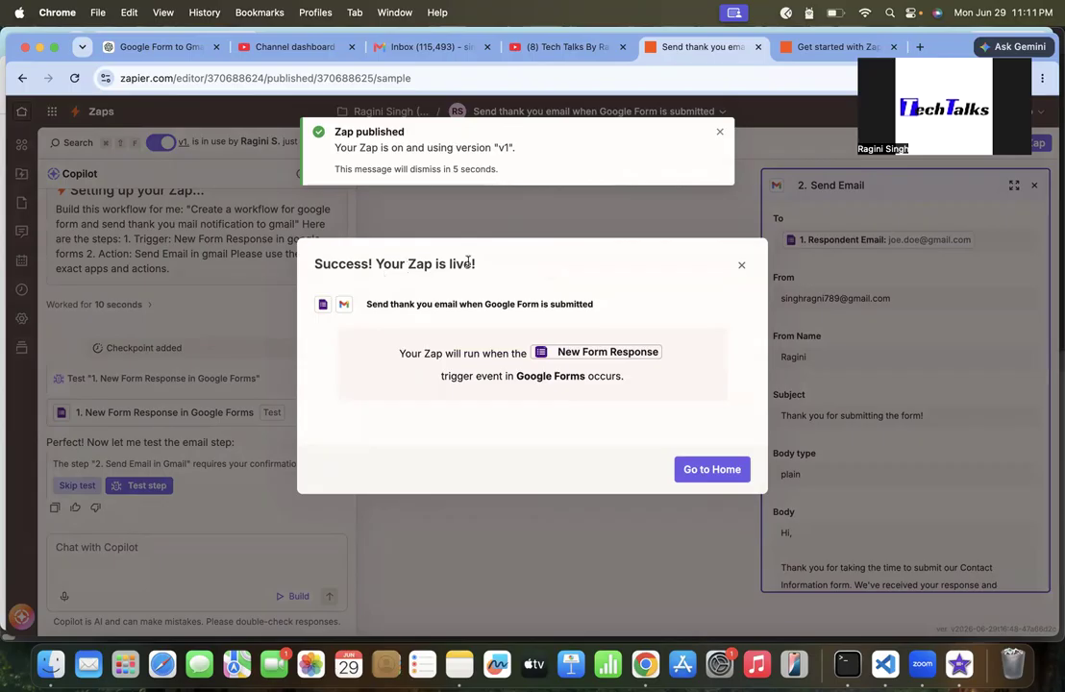
Go to the Zapier home page and review the recently updated workflows
{"action": "left_click", "coordinate": [712, 471]}
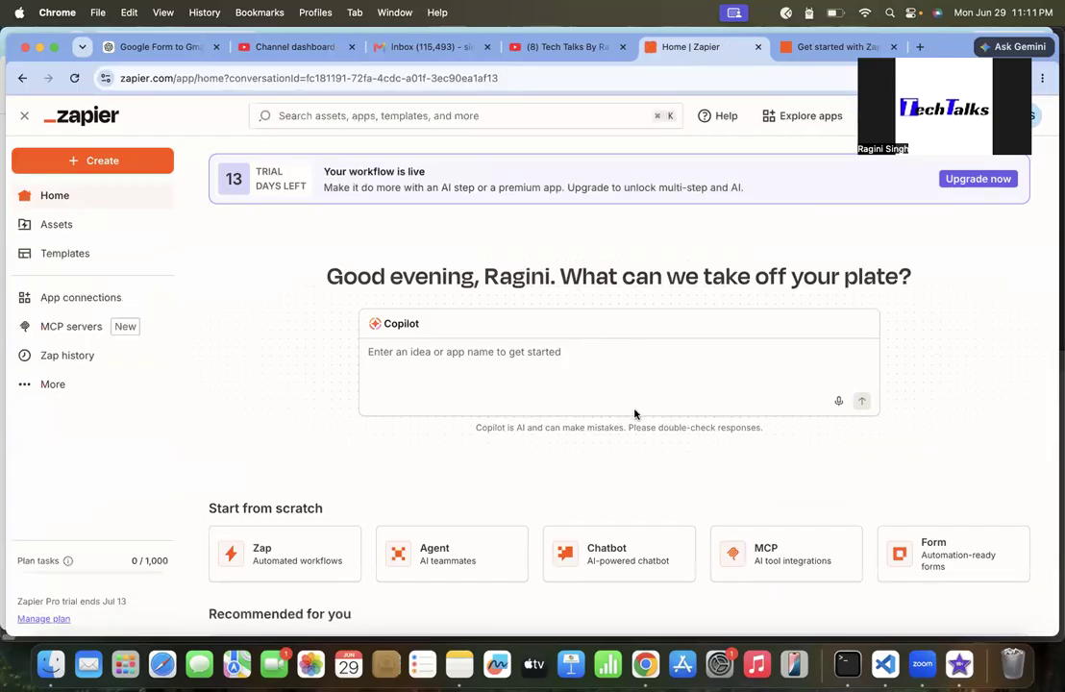
{"action": "scroll", "coordinate": [635, 414], "scroll_direction": "down", "scroll_amount": 5}
{"action": "scroll", "coordinate": [571, 495], "scroll_direction": "down", "scroll_amount": 7}
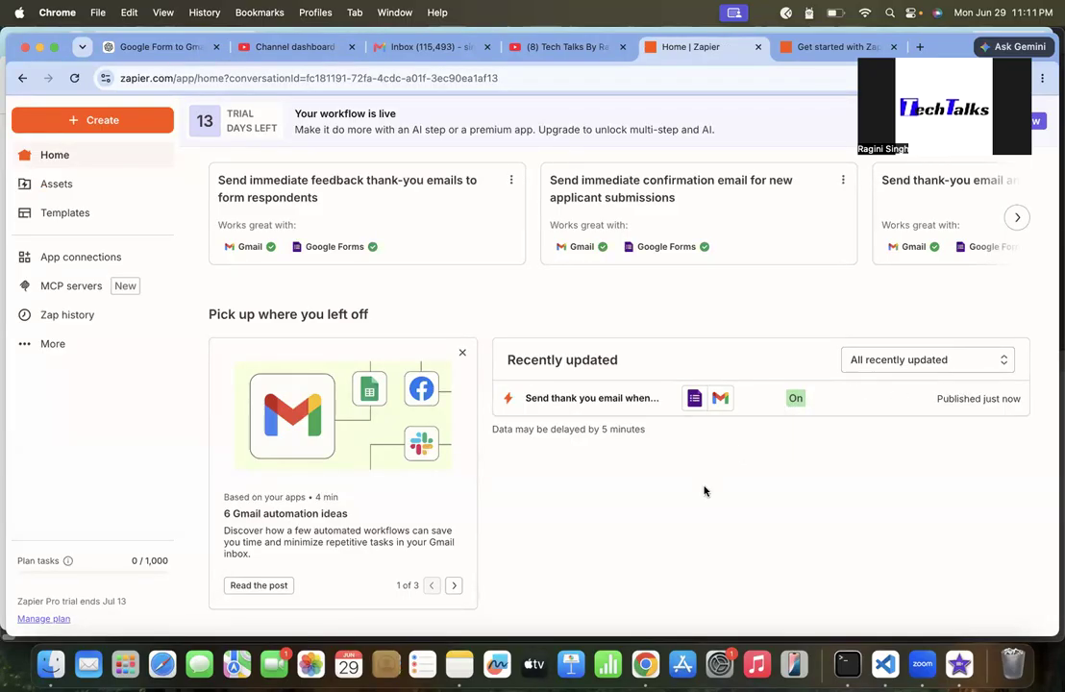
{"action": "scroll", "coordinate": [703, 490], "scroll_direction": "up", "scroll_amount": 4}
{"action": "scroll", "coordinate": [694, 495], "scroll_direction": "down", "scroll_amount": 5}
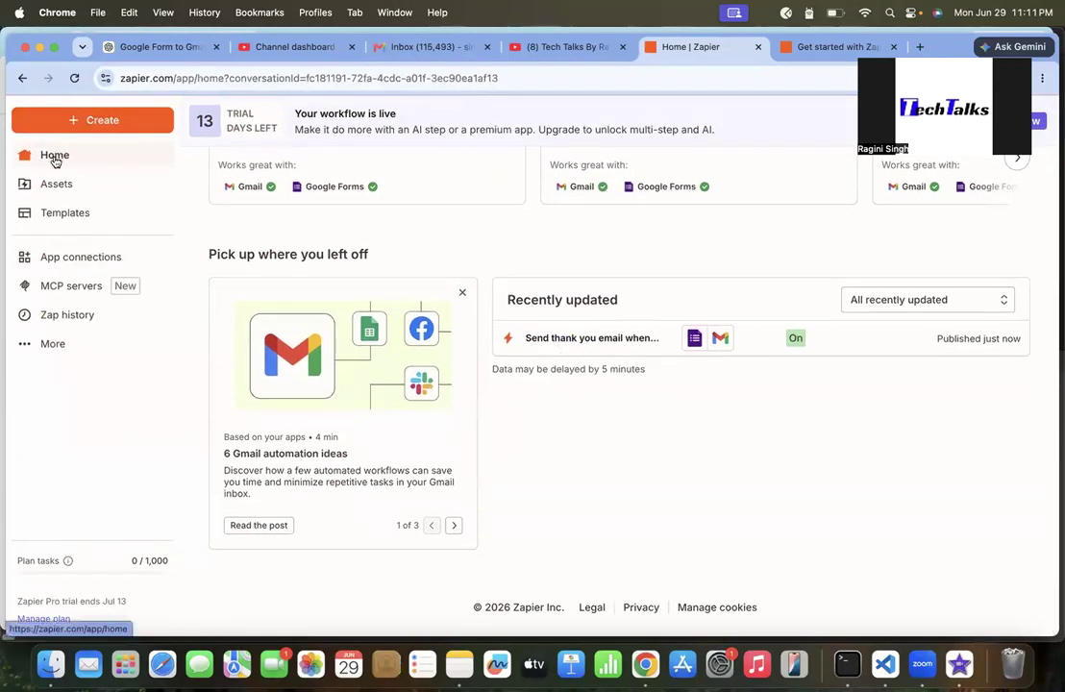
Open the Zap workflows list from Assets
{"action": "mouse_move", "coordinate": [50, 181]}
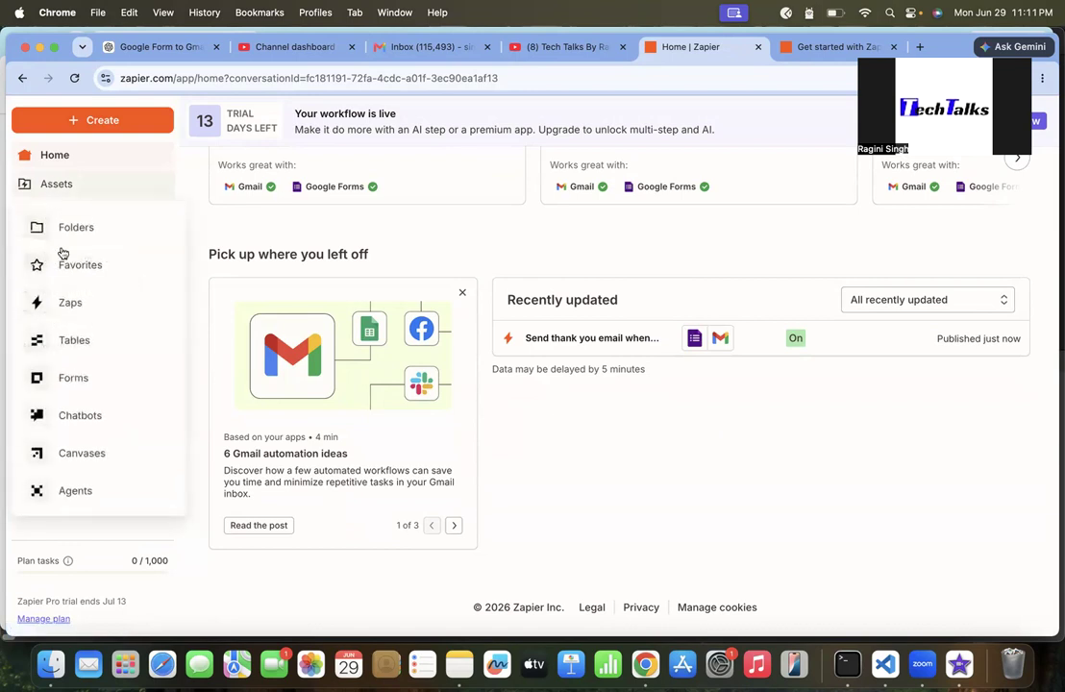
{"action": "left_click", "coordinate": [77, 306]}
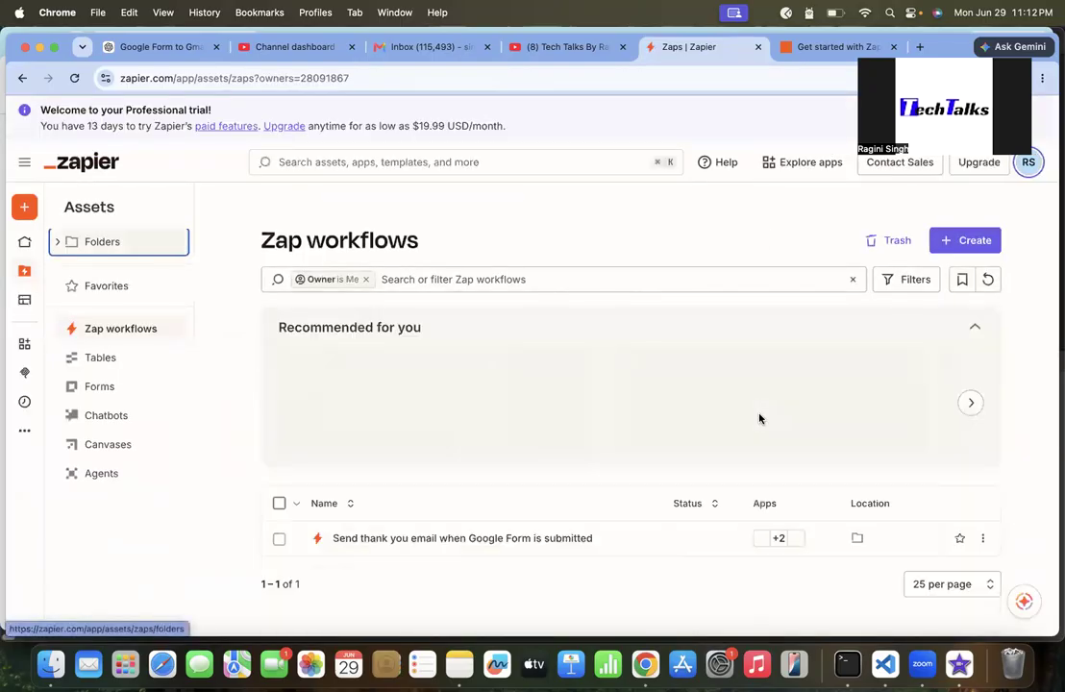
{"action": "scroll", "coordinate": [500, 341], "scroll_direction": "down", "scroll_amount": 2}
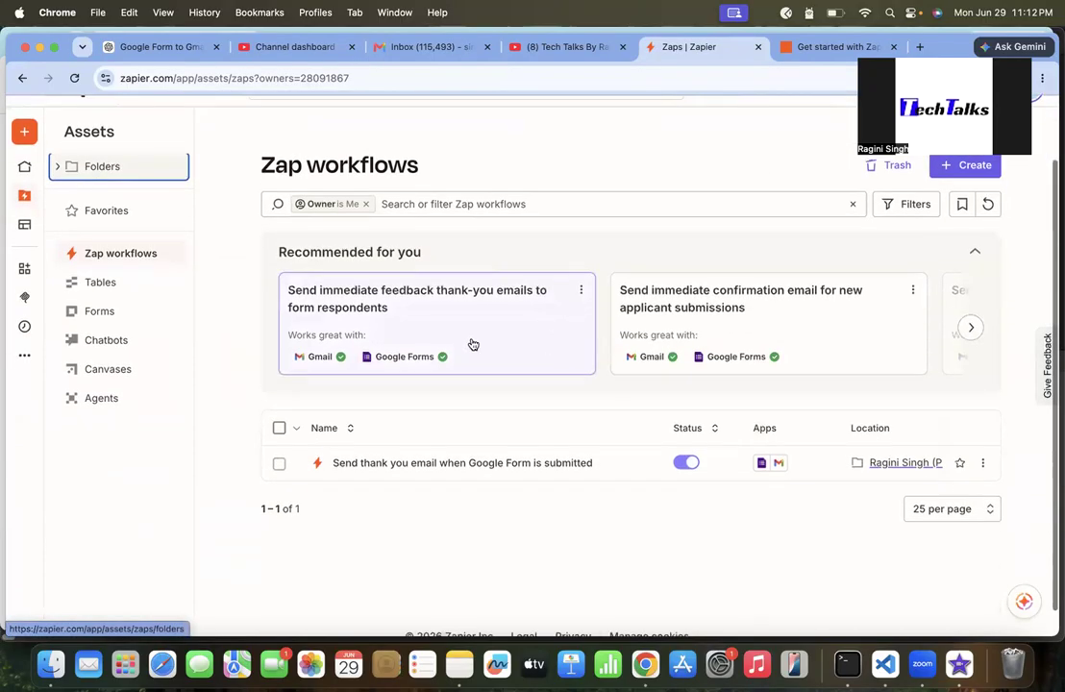
Select the Zap in the list, review its row details, and open its run history from the Zap actions
{"action": "left_click", "coordinate": [280, 465]}
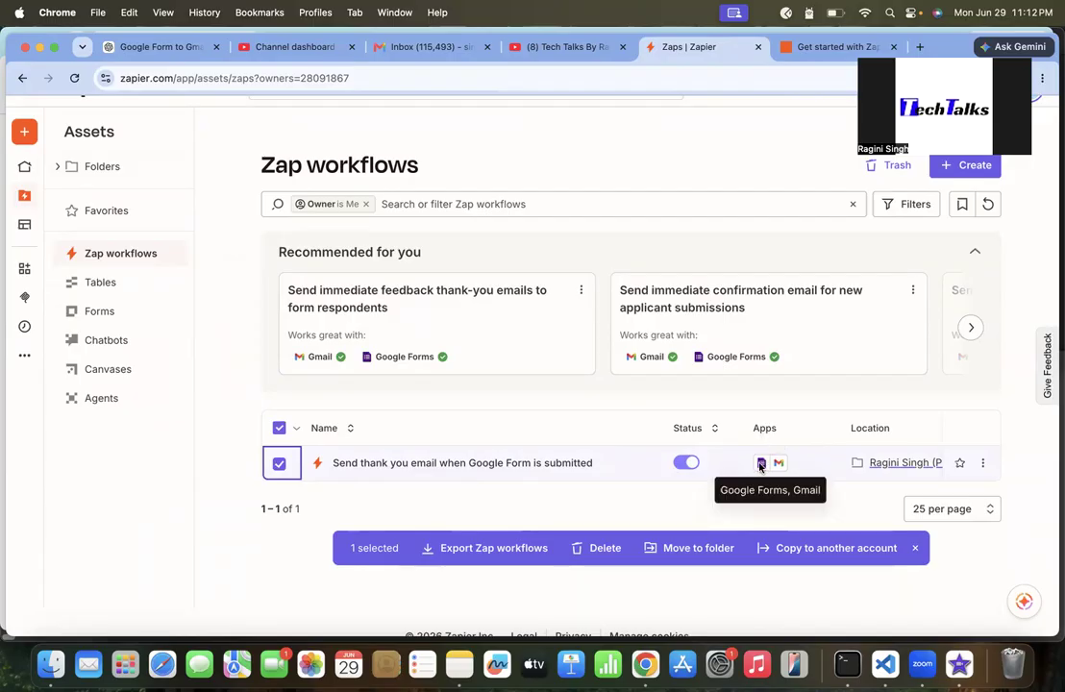
{"action": "scroll", "coordinate": [834, 462], "scroll_direction": "right", "scroll_amount": 5}
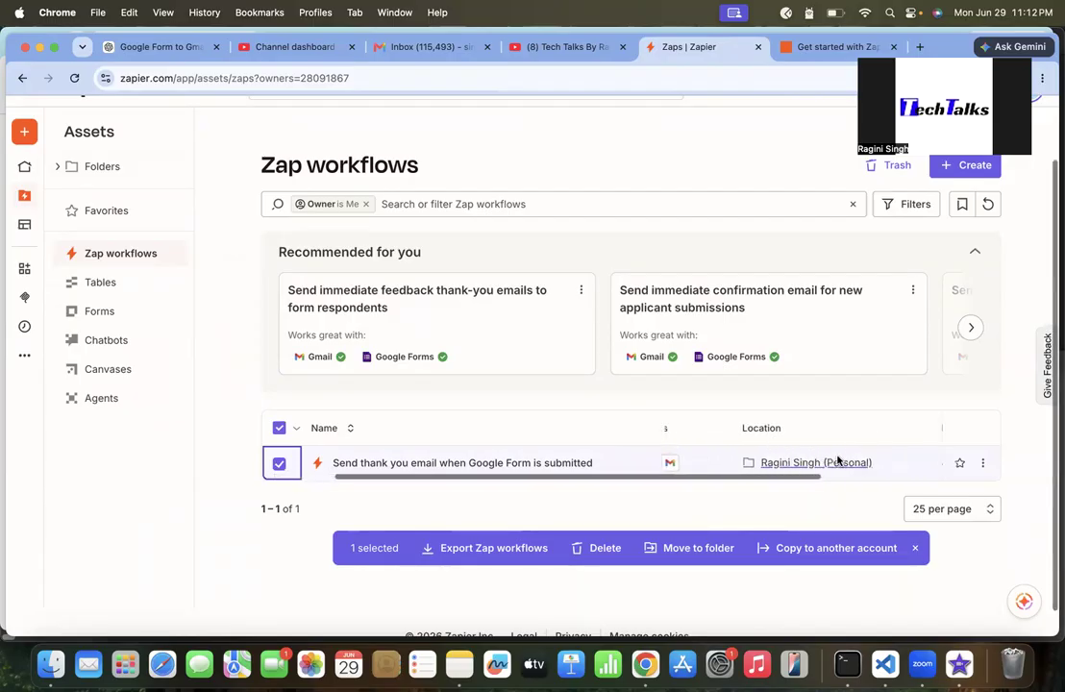
{"action": "scroll", "coordinate": [832, 461], "scroll_direction": "right", "scroll_amount": 3}
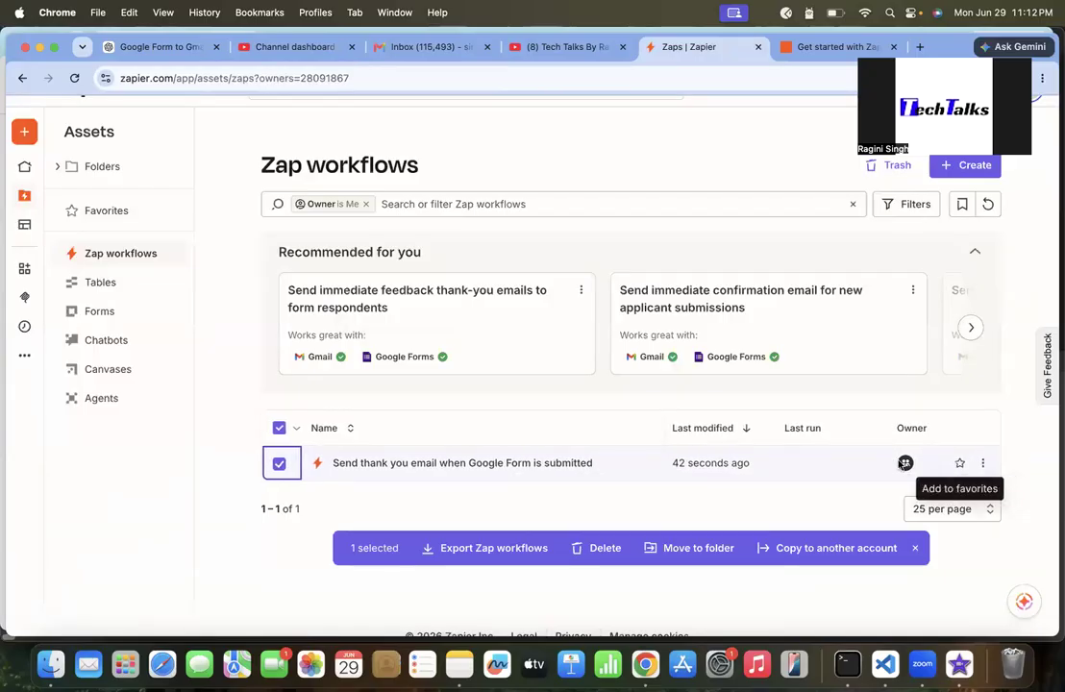
{"action": "left_click", "coordinate": [986, 466]}
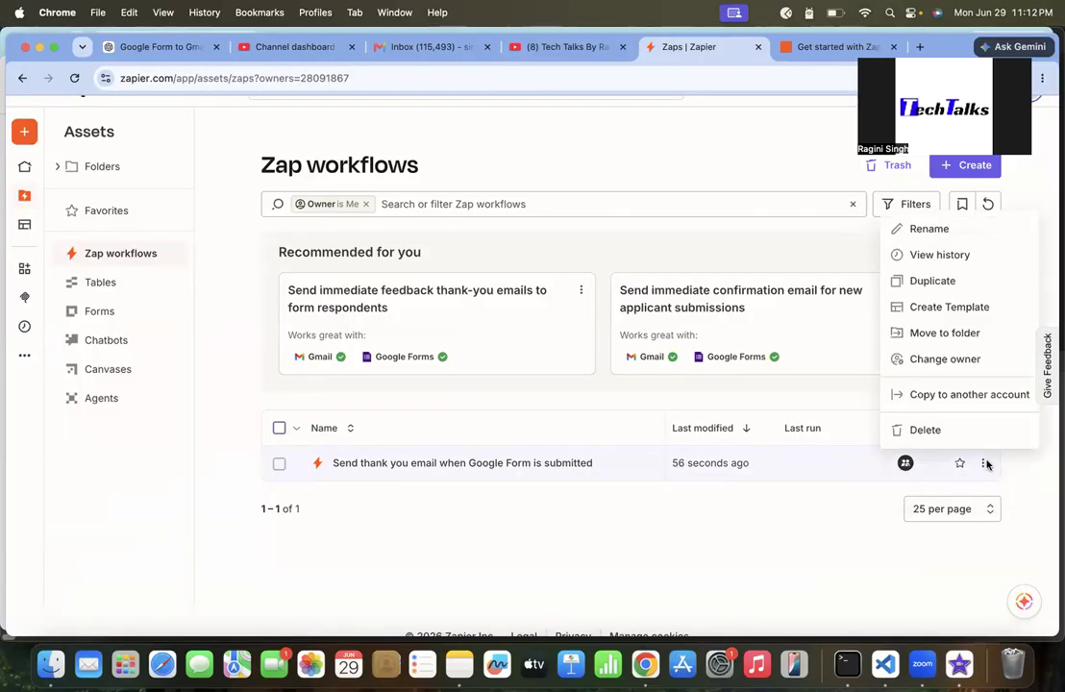
{"action": "left_click", "coordinate": [937, 258]}
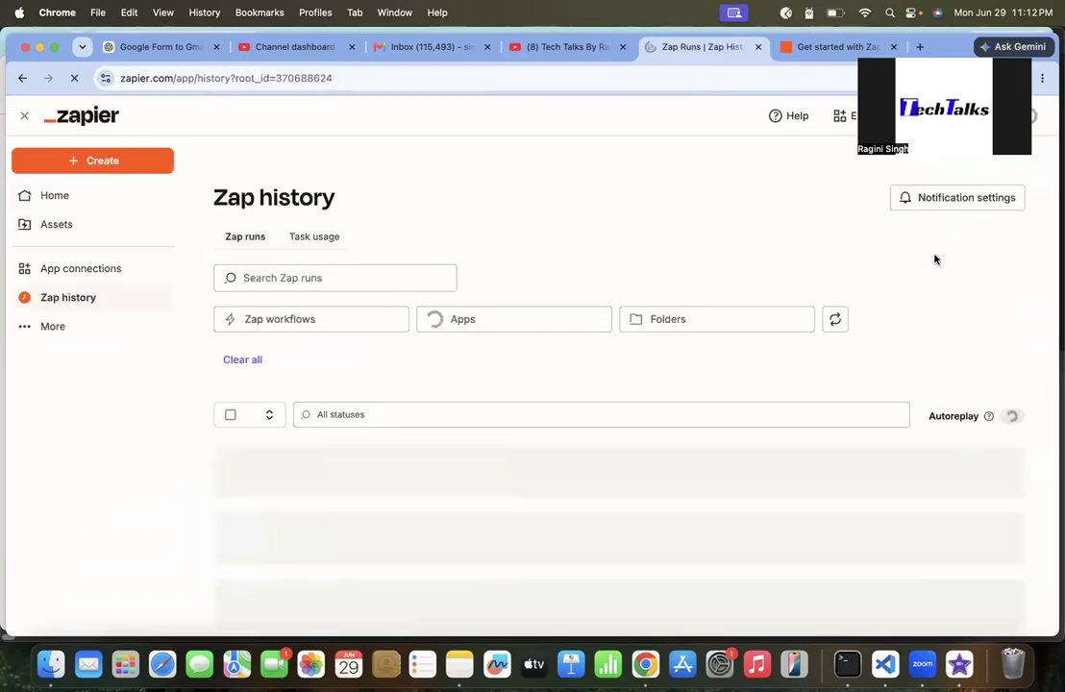
{"action": "left_click", "coordinate": [23, 81]}
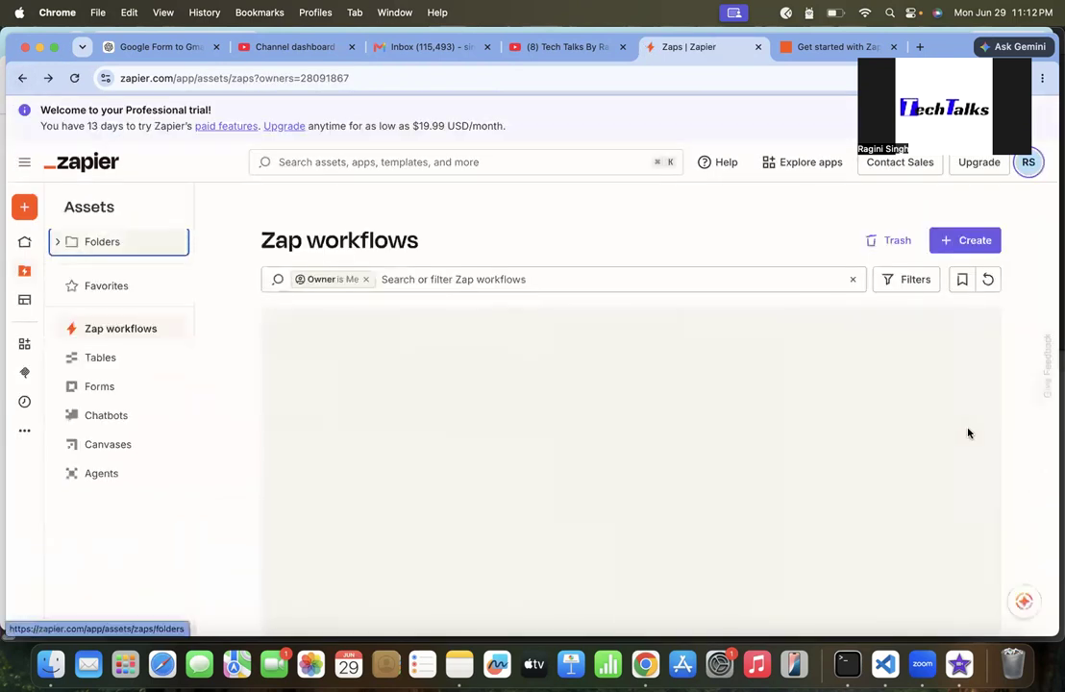
Open the template creation wizard for the Zap, cancel it, and return to the Zap workflows list
{"action": "left_click", "coordinate": [980, 539]}
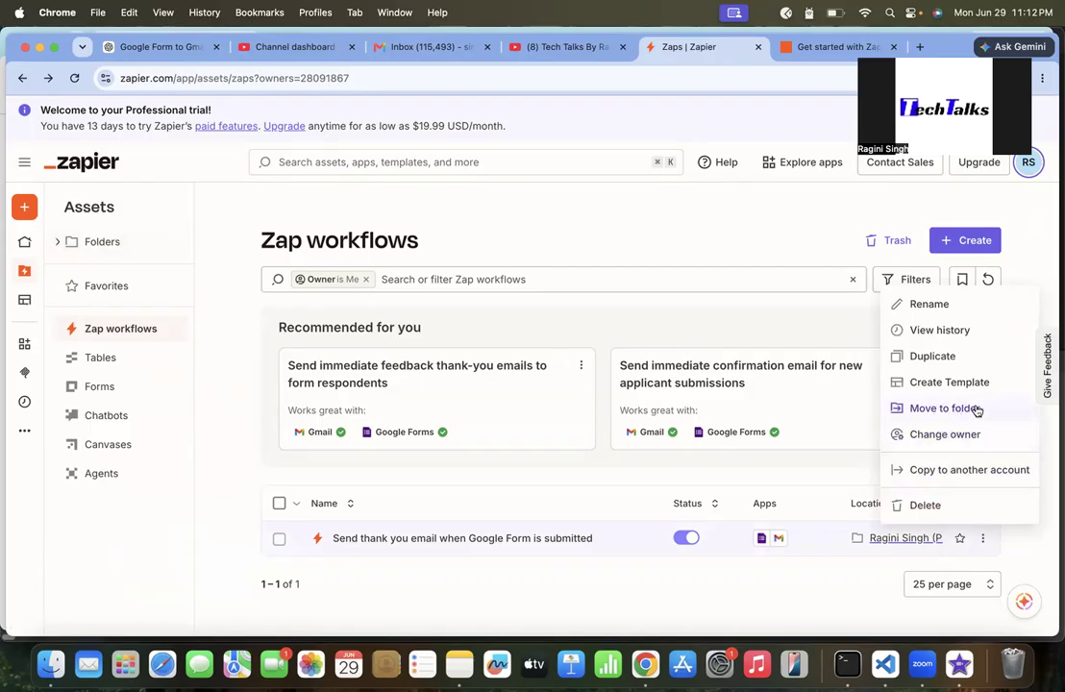
{"action": "left_click", "coordinate": [946, 383]}
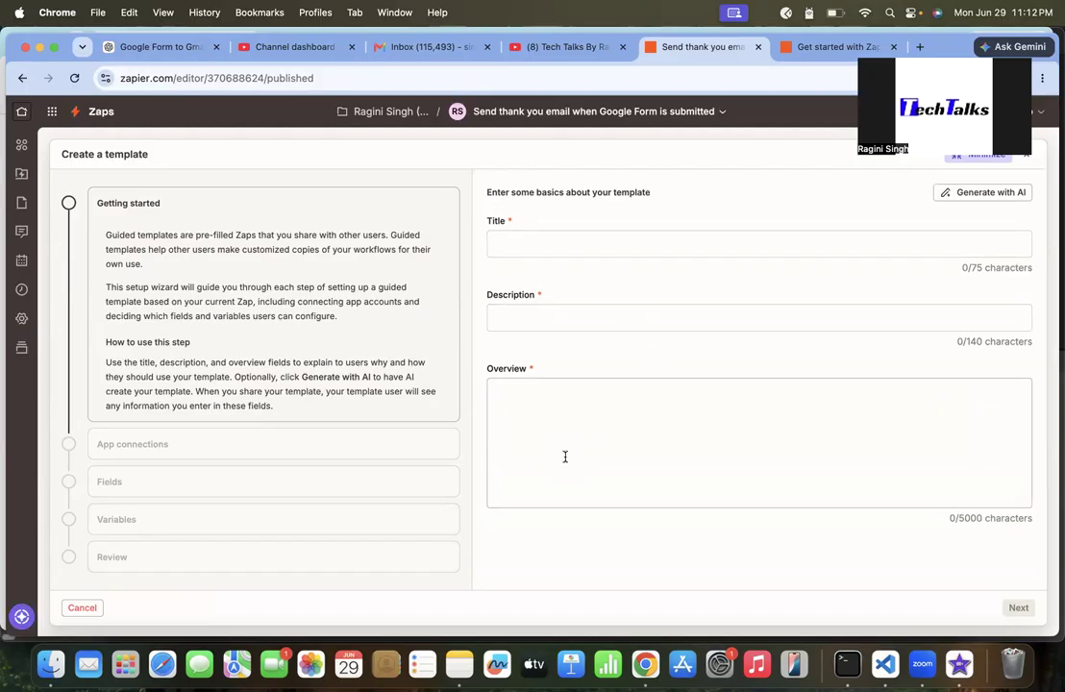
{"action": "left_click", "coordinate": [82, 608]}
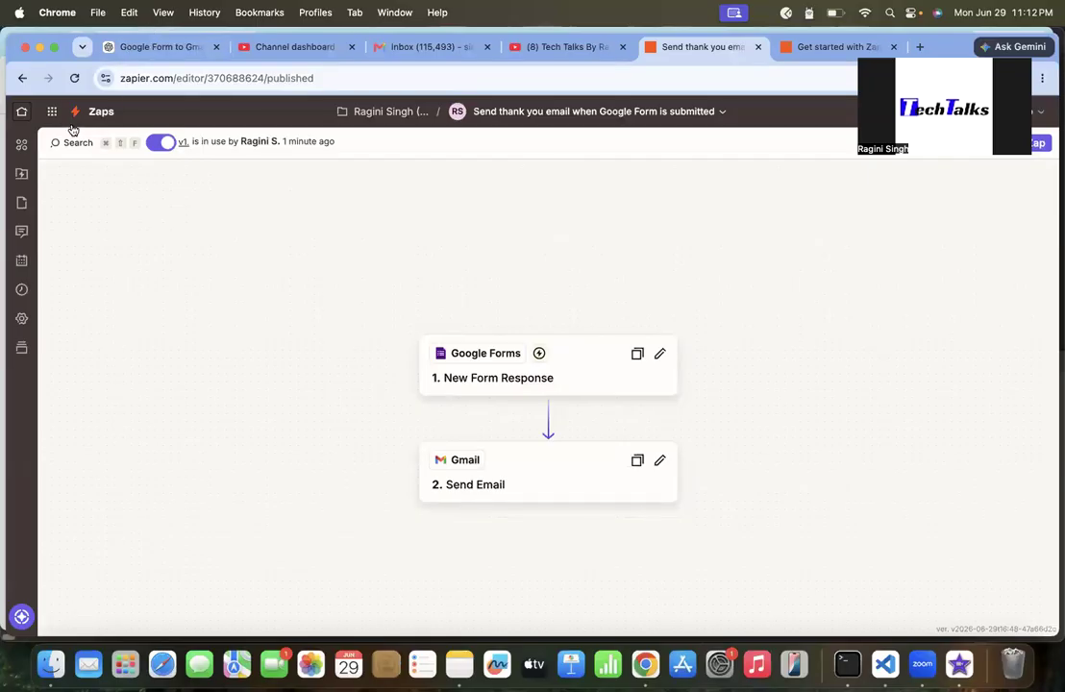
{"action": "left_click", "coordinate": [109, 112]}
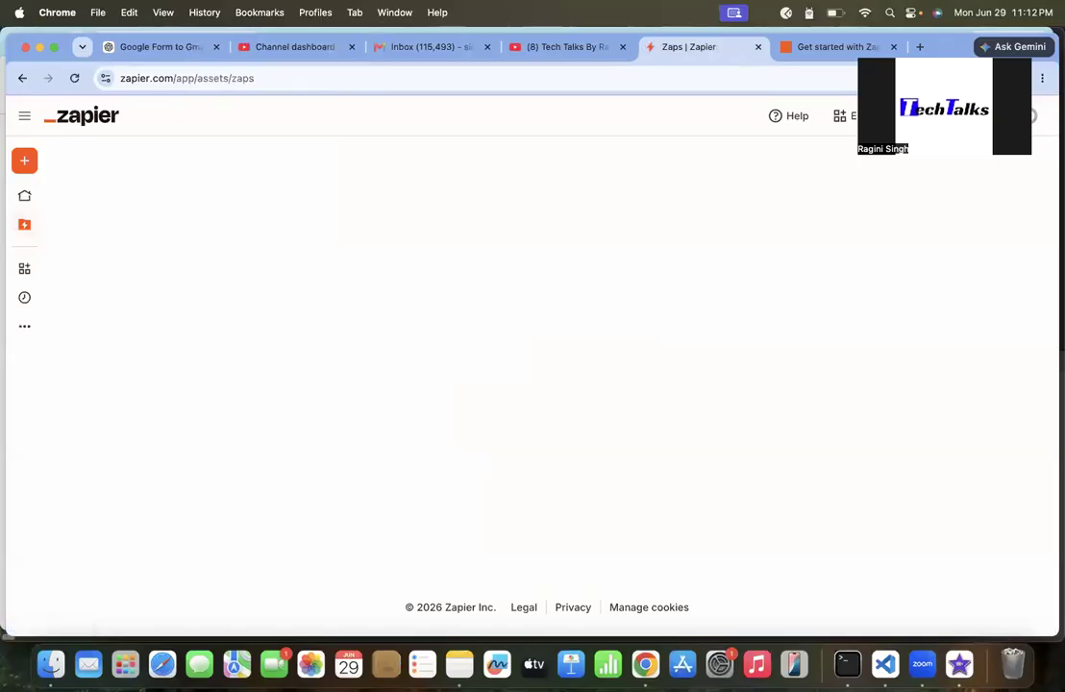